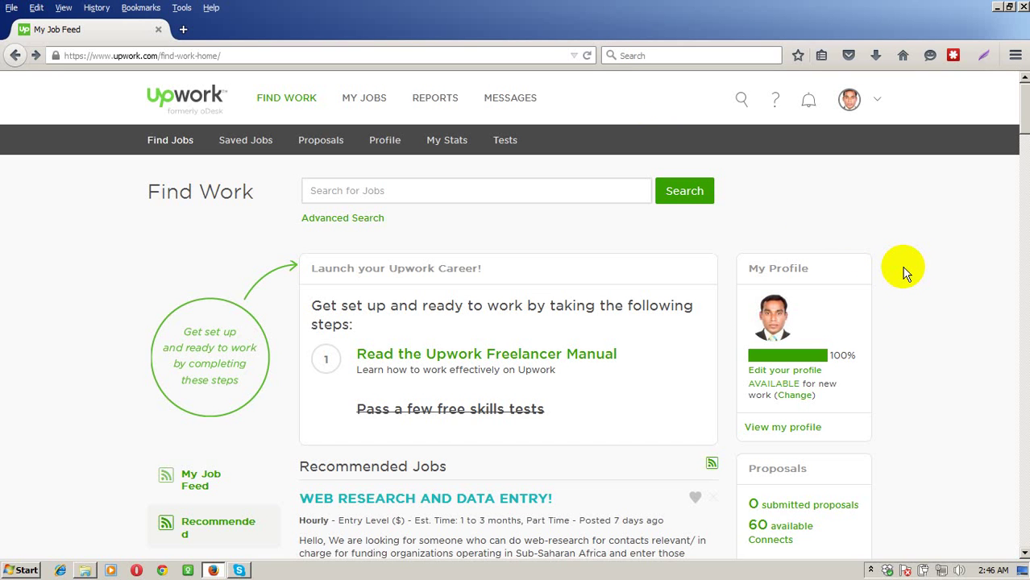
# Open the Data Entry job listings from My Categories
pyautogui.scroll(-2, 904, 272)
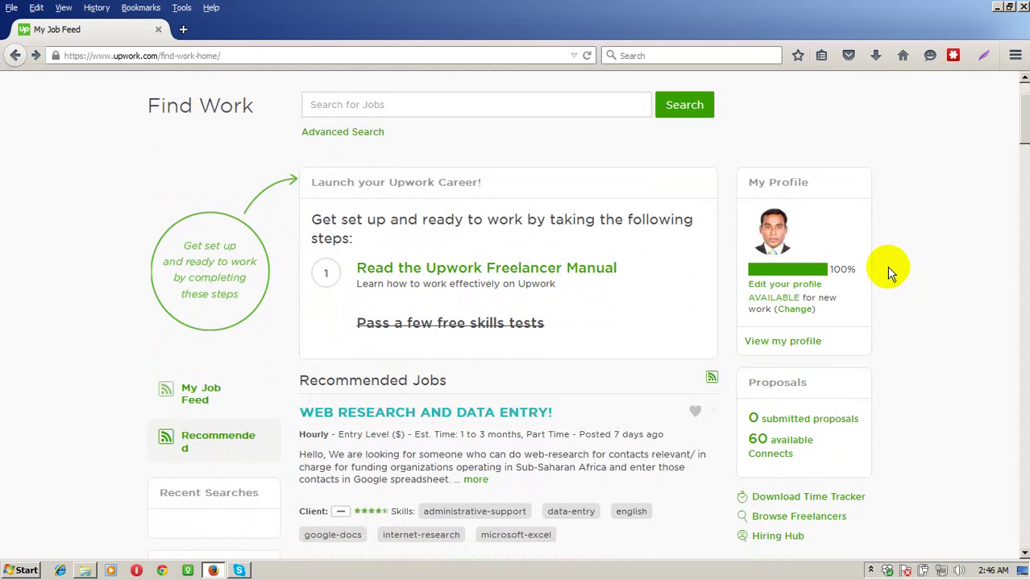
pyautogui.scroll(-6, 889, 282)
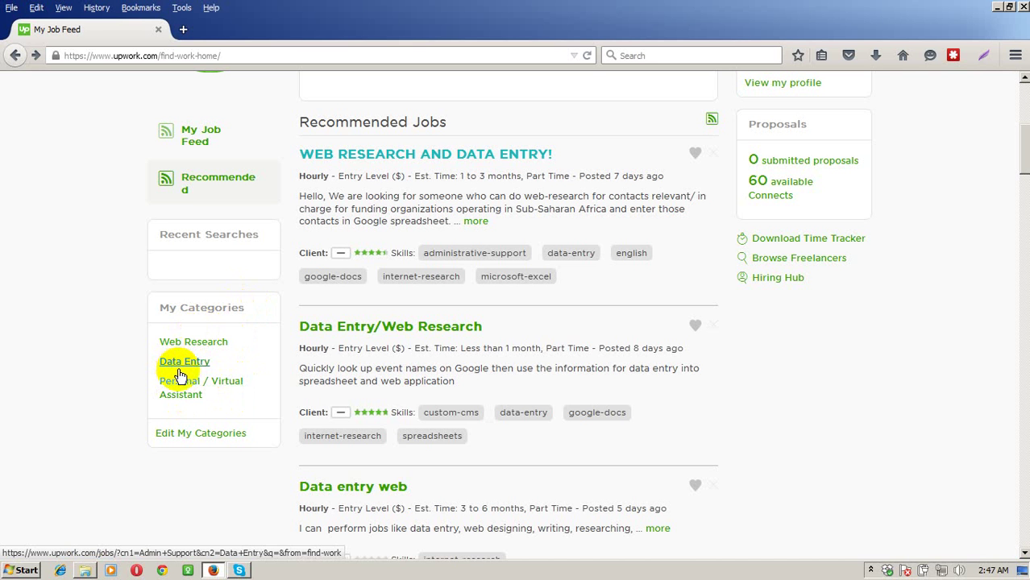
pyautogui.click(188, 388)
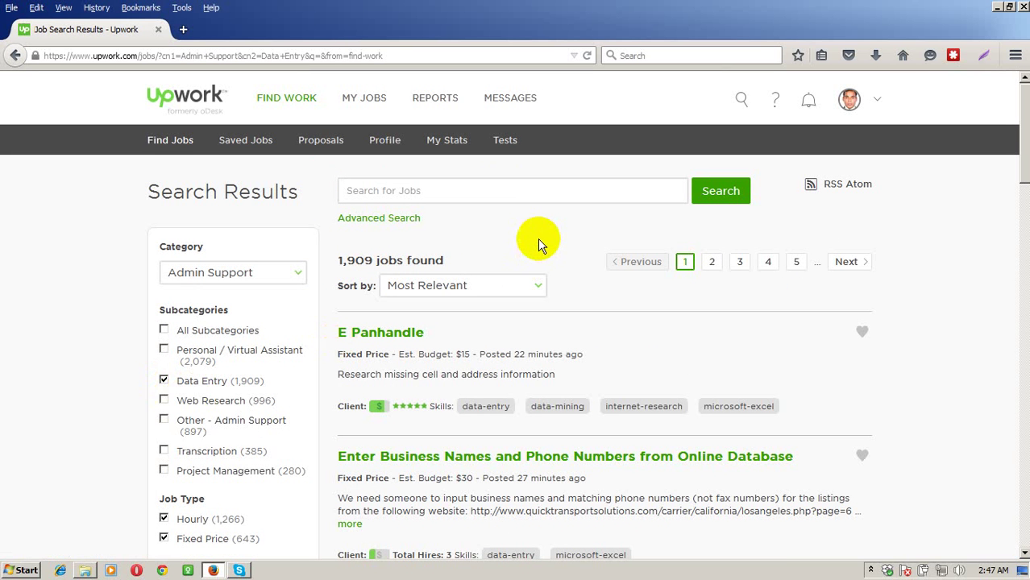
# Check the client's payment and hiring details on the "E Panhandle" listing in the search results
pyautogui.scroll(-2, 538, 239)
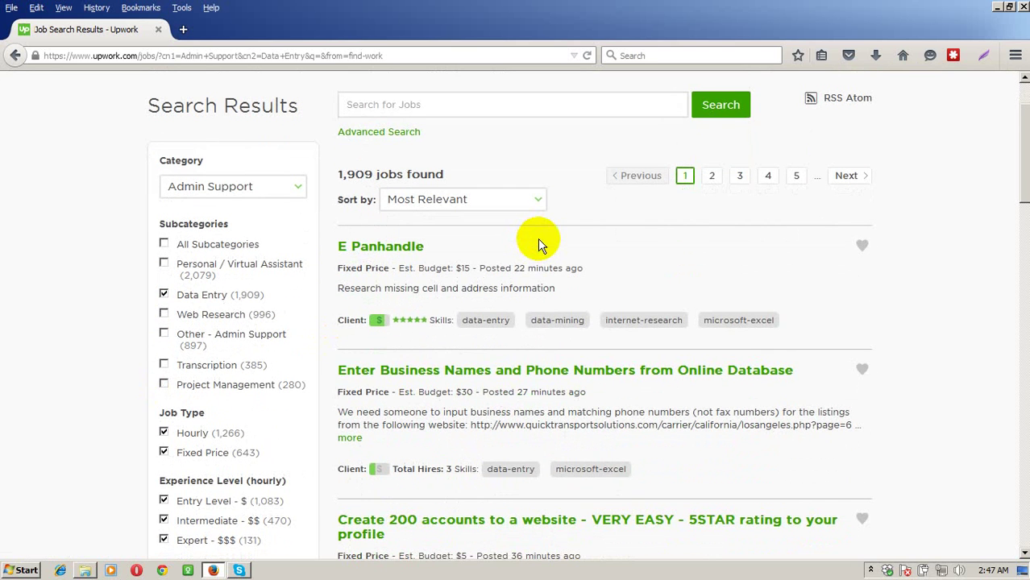
pyautogui.scroll(-4, 537, 238)
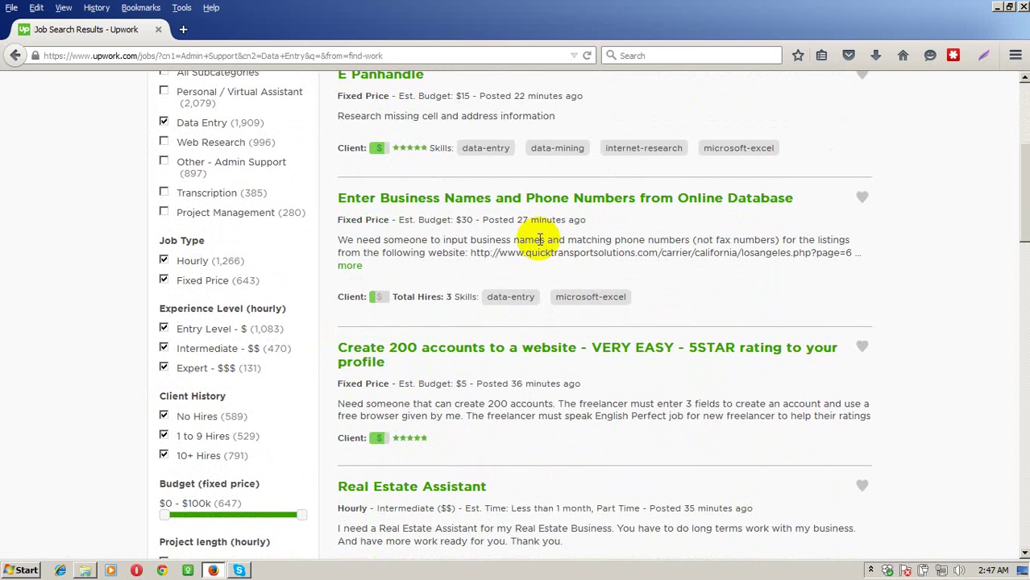
pyautogui.scroll(4, 536, 242)
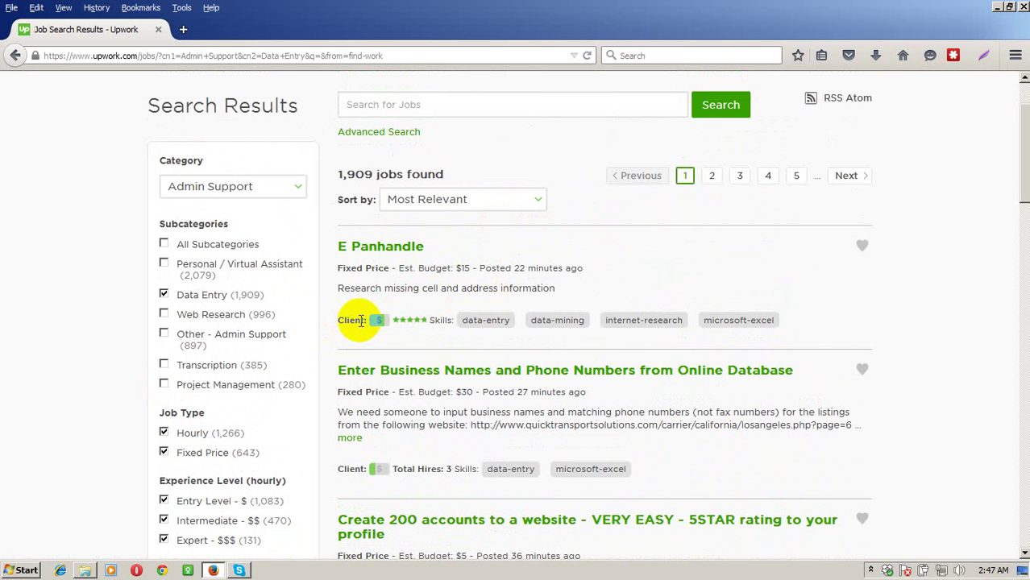
pyautogui.moveTo(380, 324)
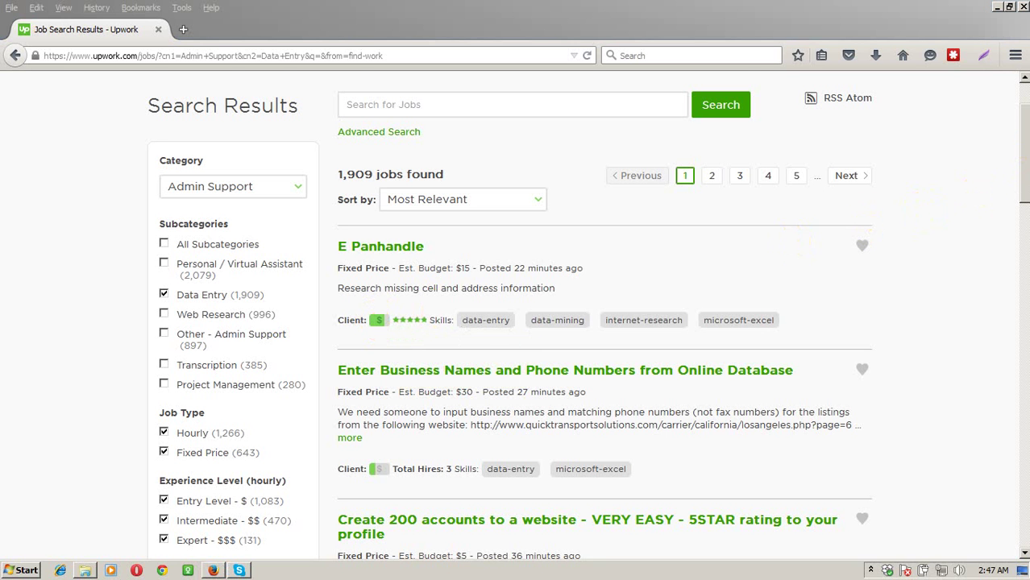
pyautogui.moveTo(1023, 166); pyautogui.dragTo(1024, 197)
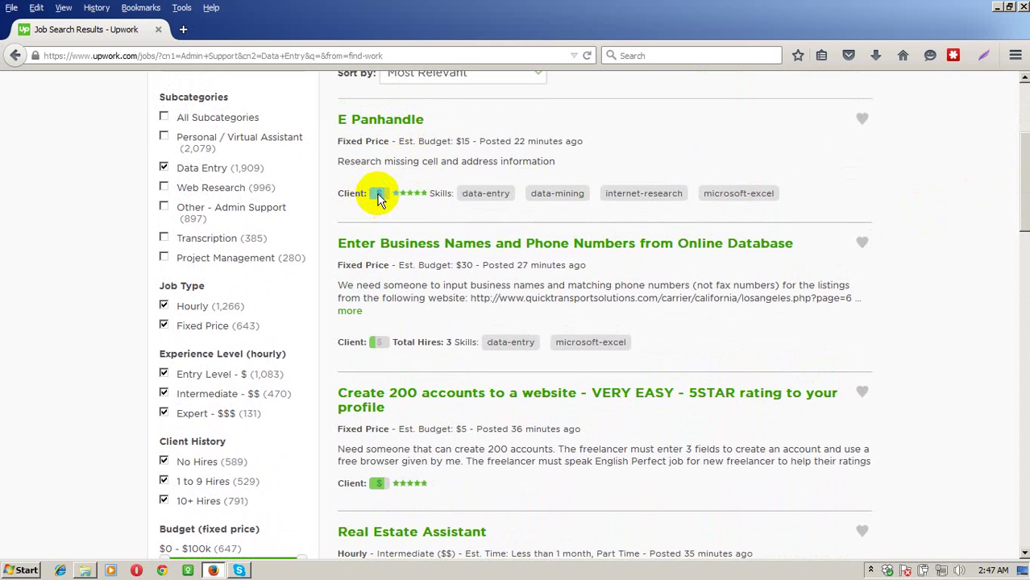
pyautogui.moveTo(379, 197)
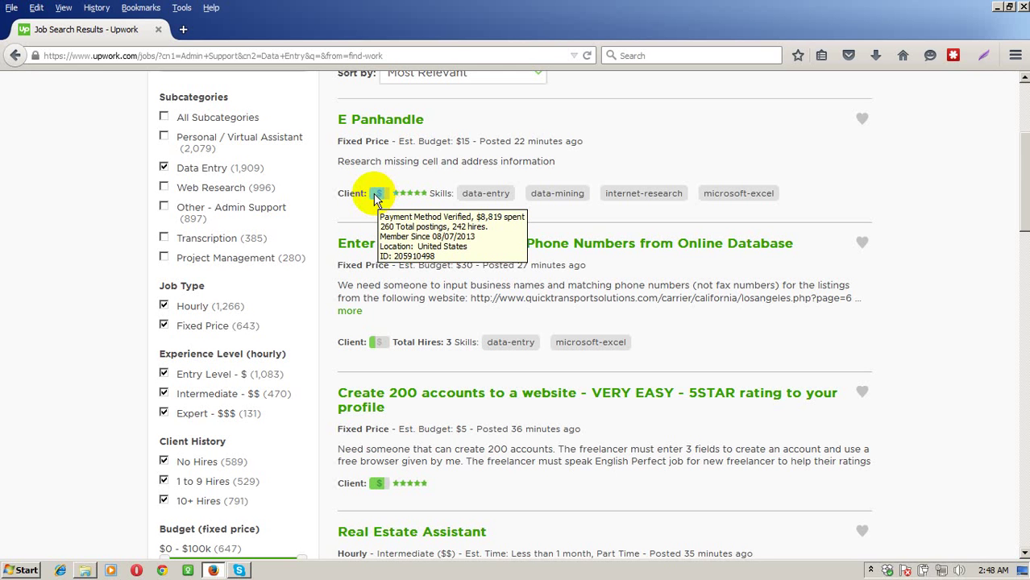
# Compare the client details of "Enter Business Names and Phone Numbers" and "Create 200 accounts to a website" with those of "E Panhandle"
pyautogui.scroll(-2, 383, 325)
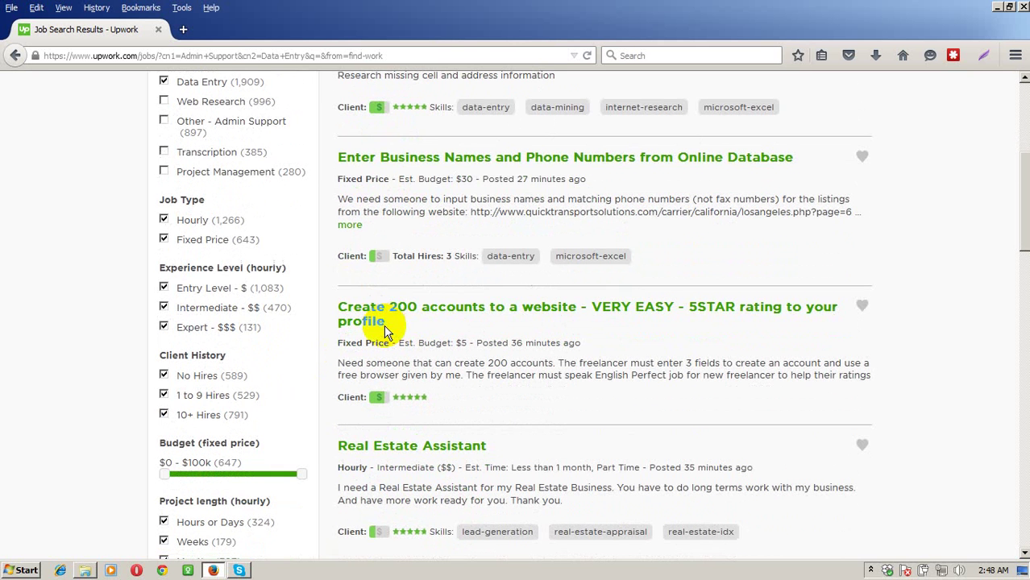
pyautogui.moveTo(378, 262)
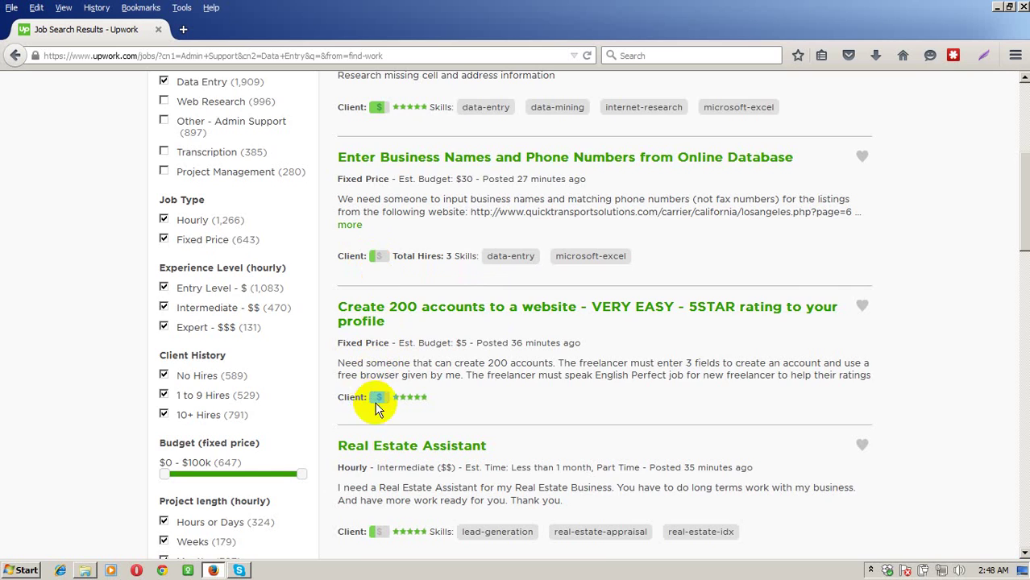
pyautogui.scroll(-1, 385, 399)
pyautogui.scroll(-3, 386, 403)
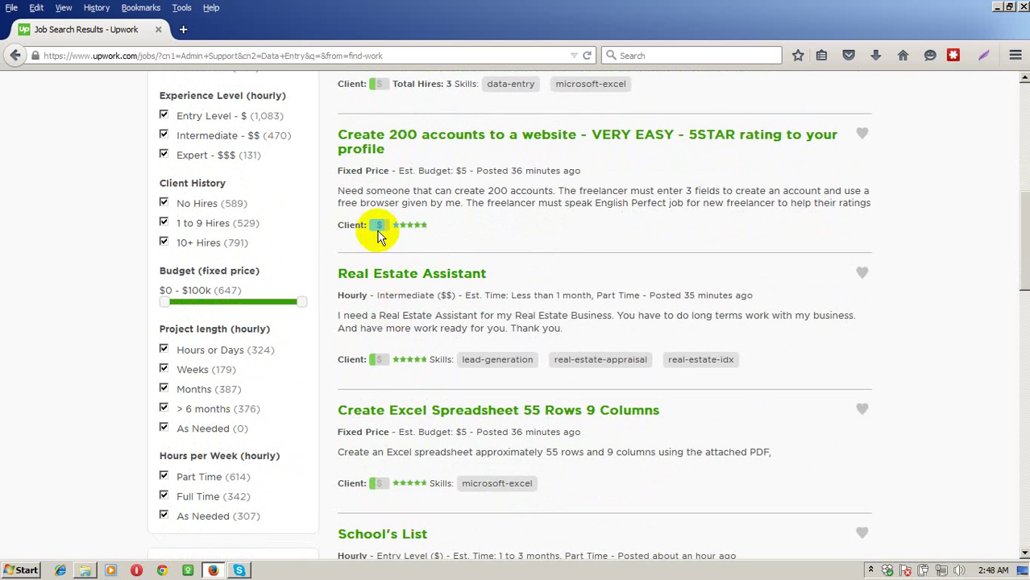
pyautogui.moveTo(378, 228)
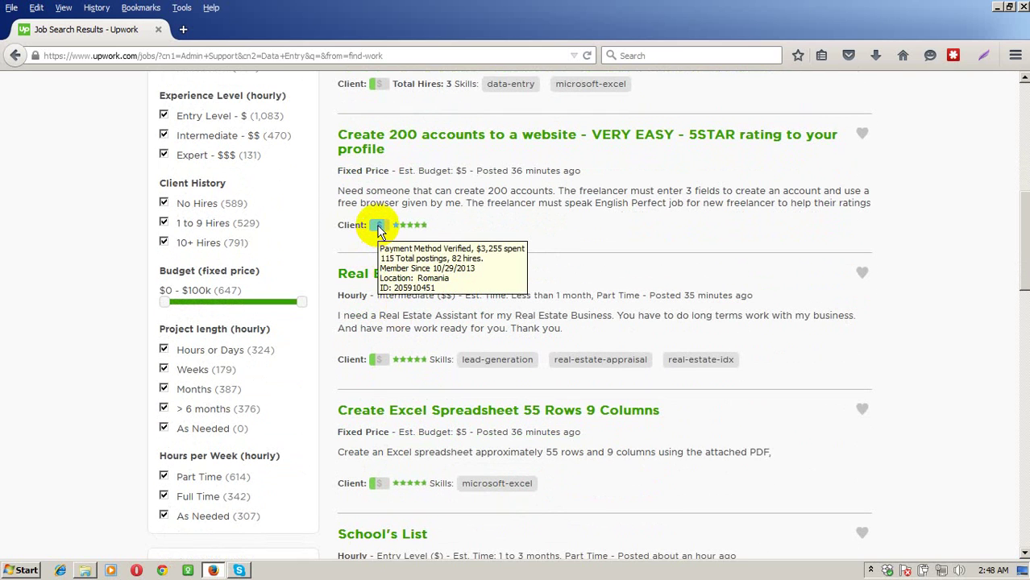
pyautogui.scroll(-4, 380, 229)
pyautogui.scroll(6, 374, 228)
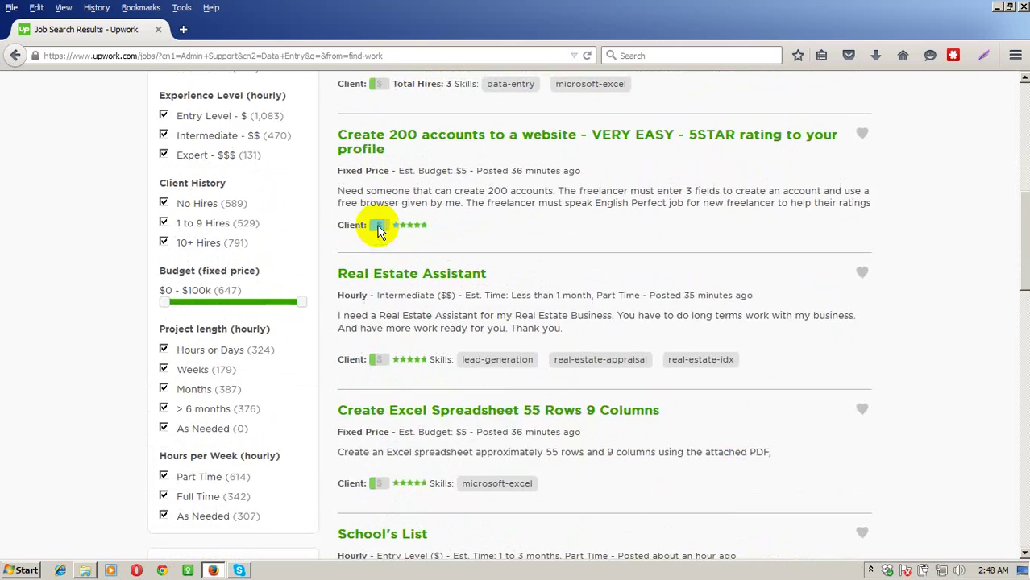
pyautogui.scroll(4, 385, 231)
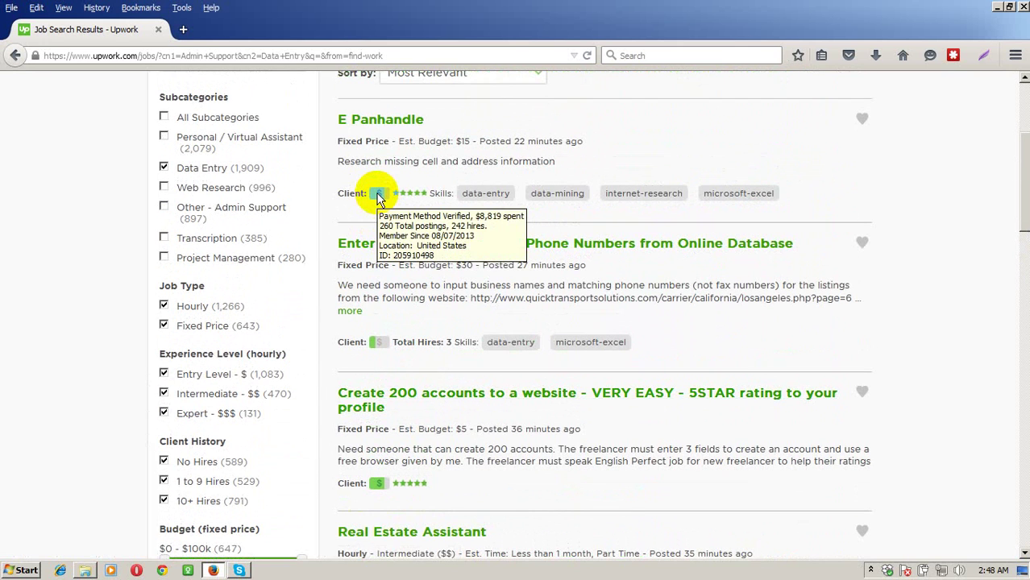
# Examine the remaining listings on the first results page, including the client rating on "School's List"
pyautogui.scroll(-6, 378, 198)
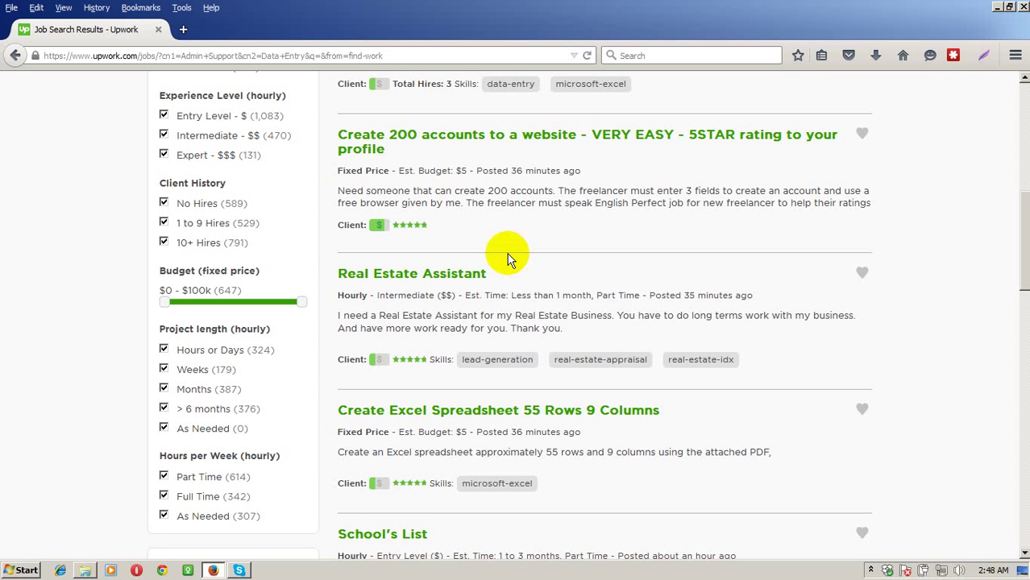
pyautogui.scroll(-4, 503, 259)
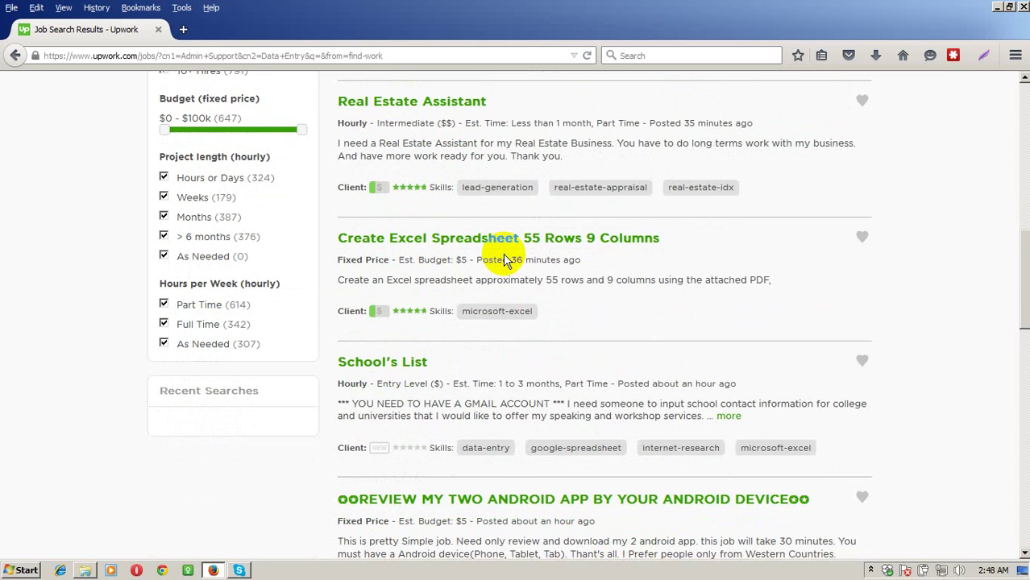
pyautogui.scroll(-2, 504, 259)
pyautogui.scroll(-2, 484, 282)
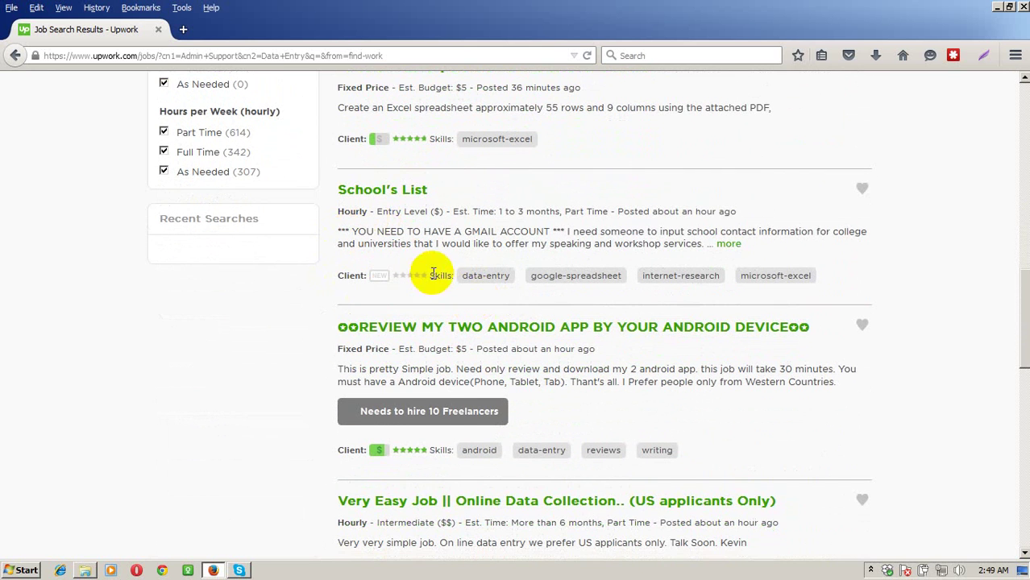
pyautogui.moveTo(401, 280)
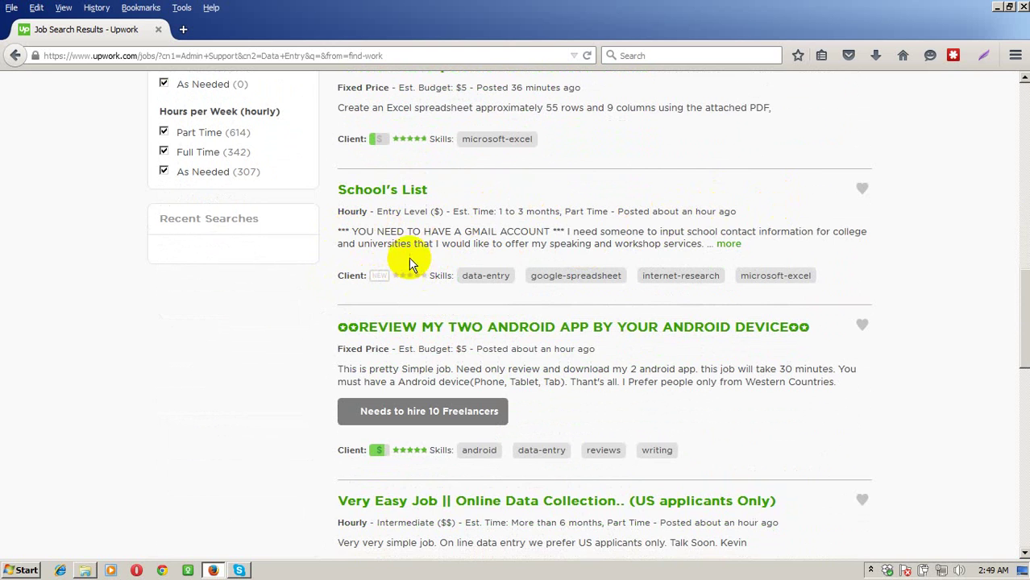
pyautogui.scroll(-2, 422, 258)
pyautogui.scroll(-1, 422, 234)
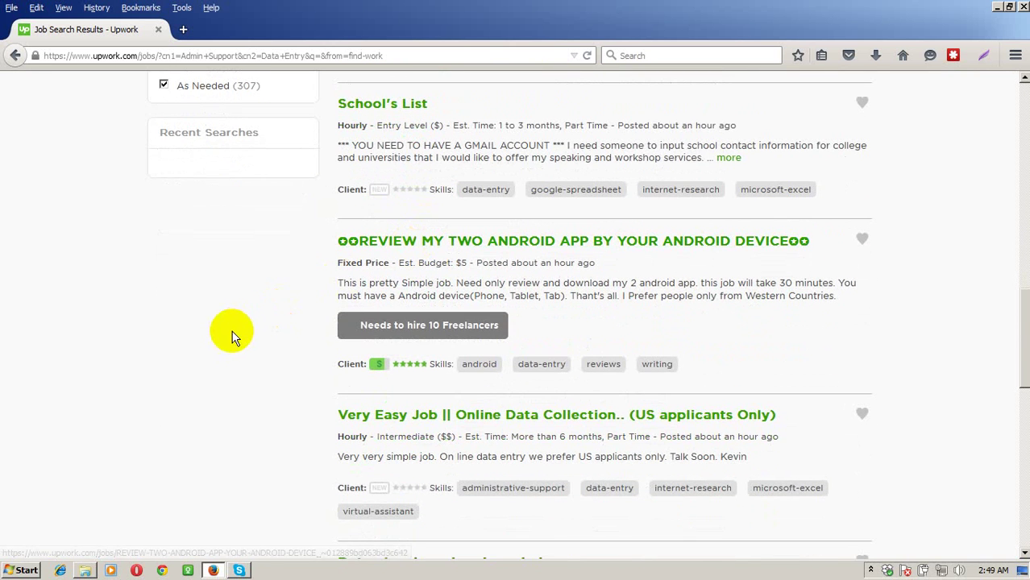
pyautogui.scroll(-1, 229, 335)
pyautogui.scroll(-3, 229, 337)
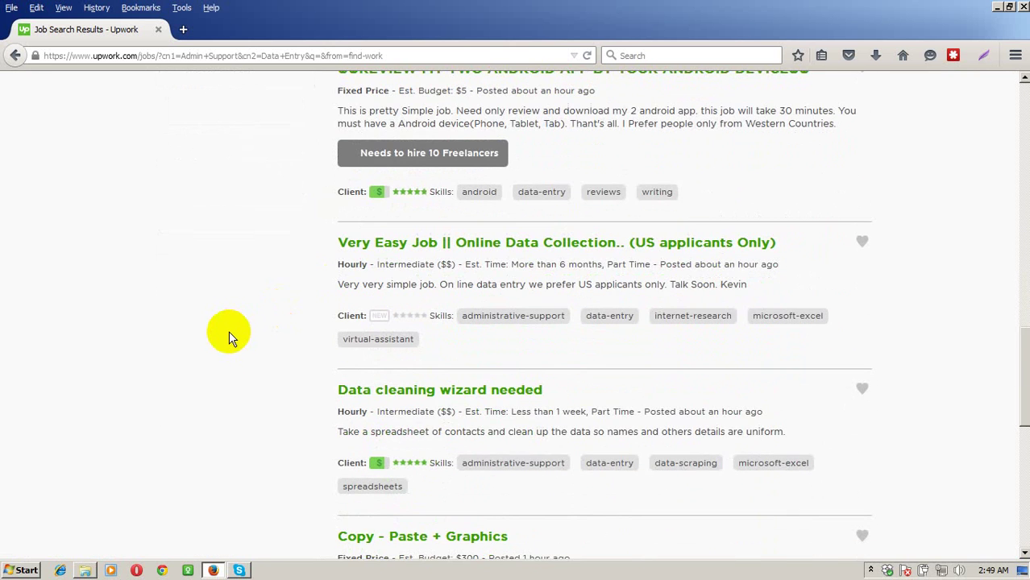
pyautogui.scroll(-4, 229, 337)
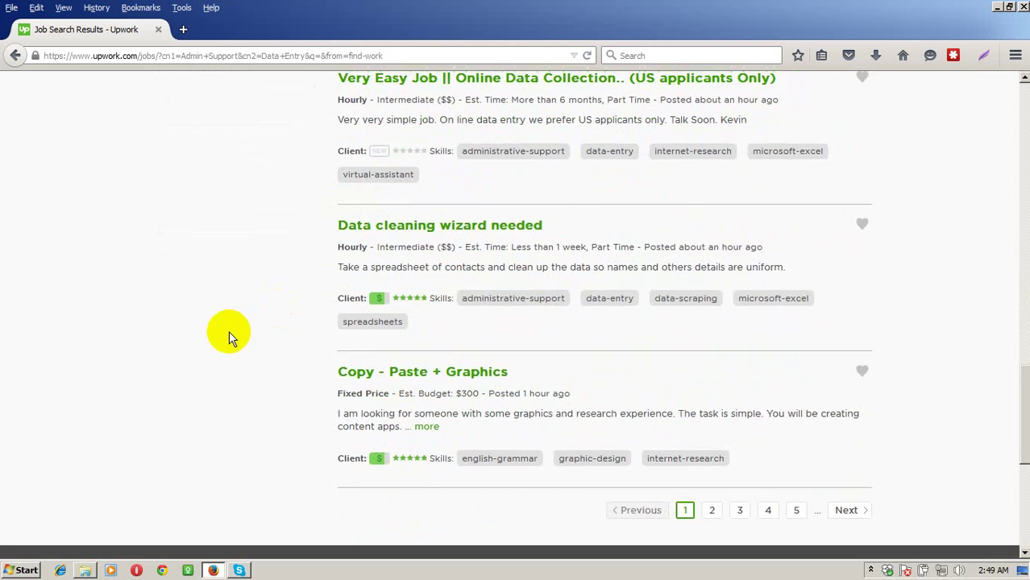
# Review the first page's job titles and descriptions again, from the last listing back up to "E Panhandle"
pyautogui.scroll(6, 229, 330)
pyautogui.scroll(5, 229, 331)
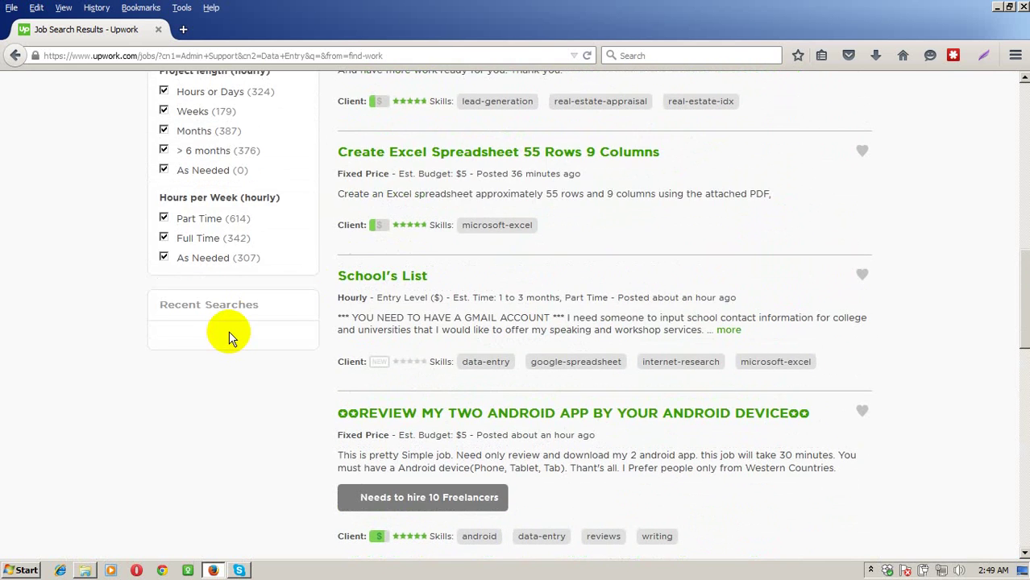
pyautogui.scroll(2, 228, 330)
pyautogui.scroll(2, 616, 157)
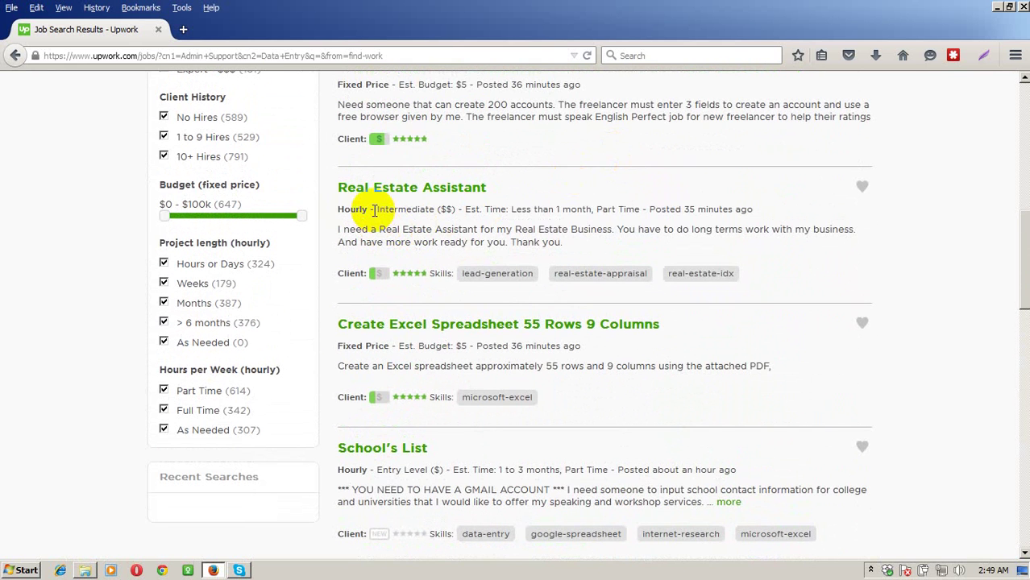
pyautogui.scroll(4, 374, 210)
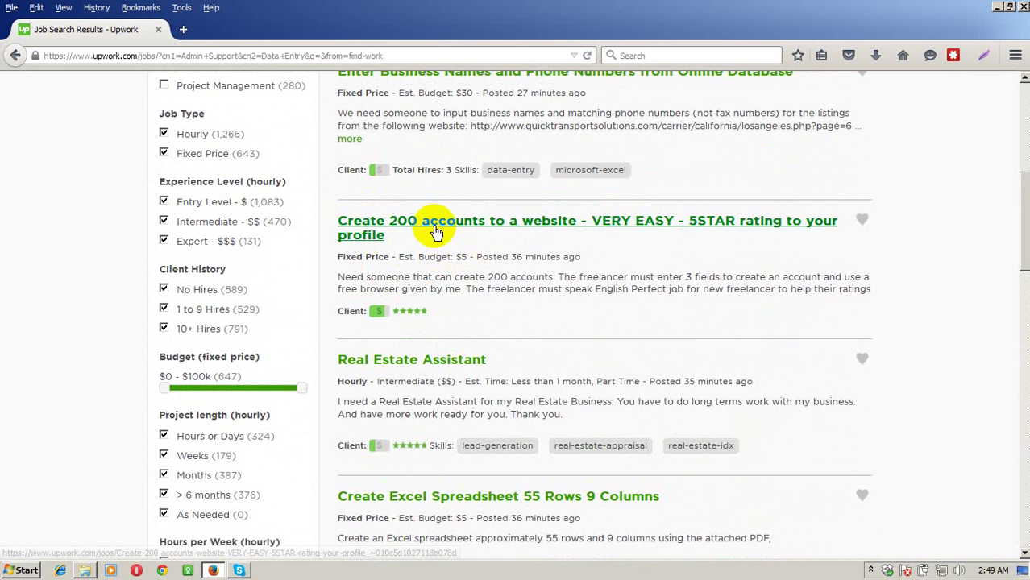
pyautogui.scroll(3, 435, 232)
pyautogui.scroll(2, 434, 232)
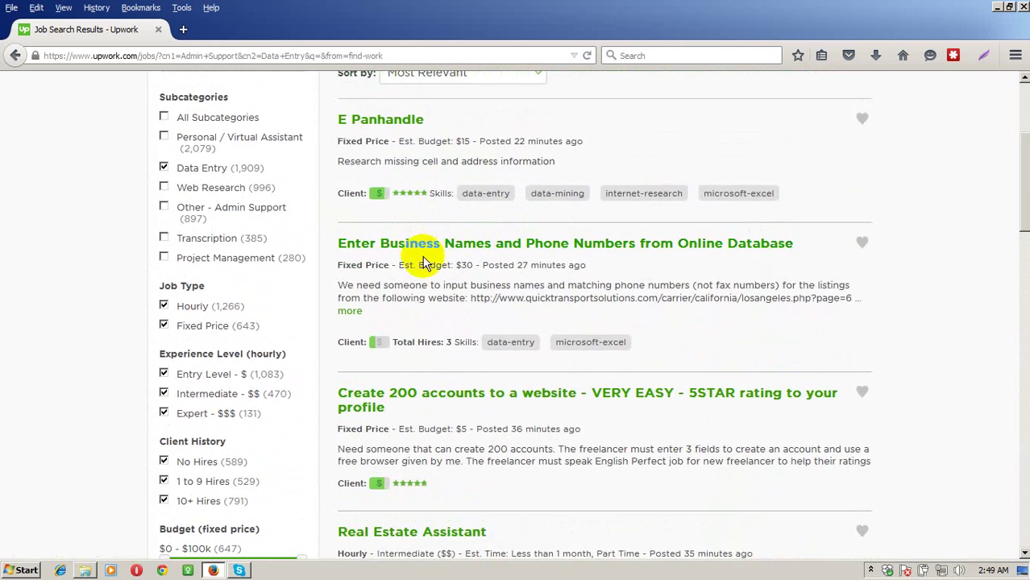
pyautogui.scroll(1, 427, 265)
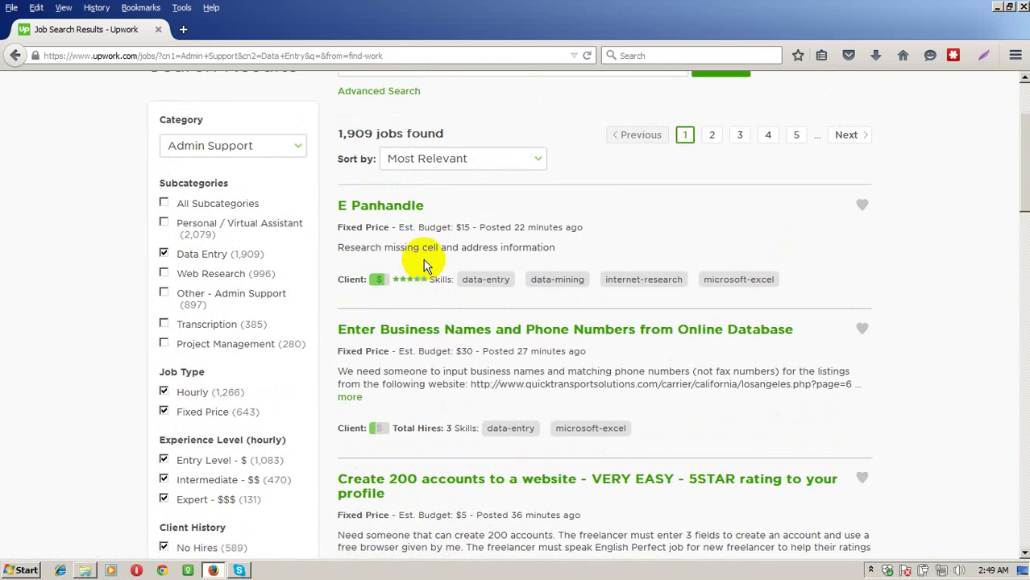
# Open page 2 of the Data Entry search results
pyautogui.scroll(-15, 423, 262)
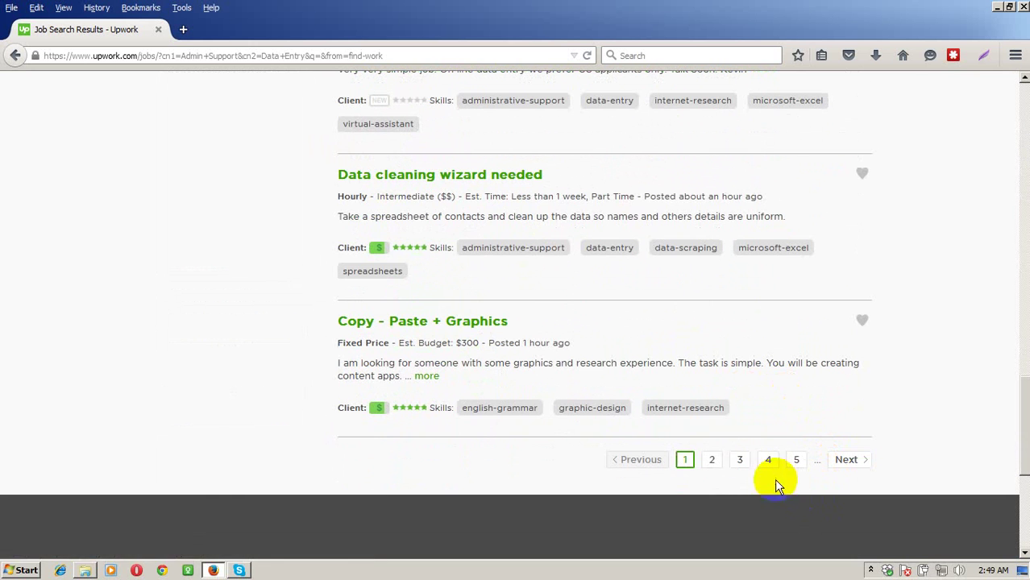
pyautogui.click(714, 461)
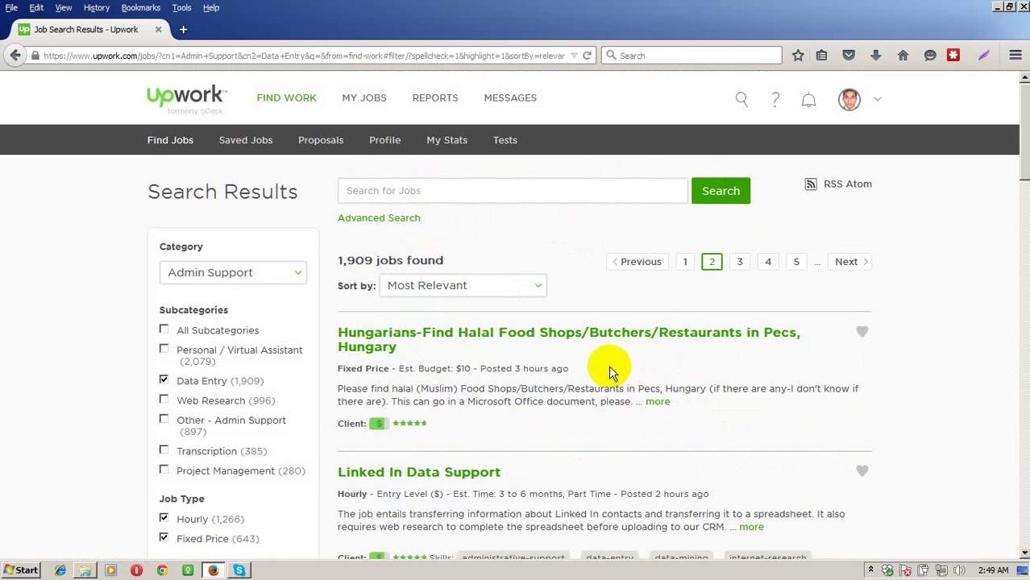
# Examine the second page's listings down to "Excel Data Entry from Handwritten Notes on PDFs" and highlight that job's Fixed Price label
pyautogui.scroll(-3, 533, 336)
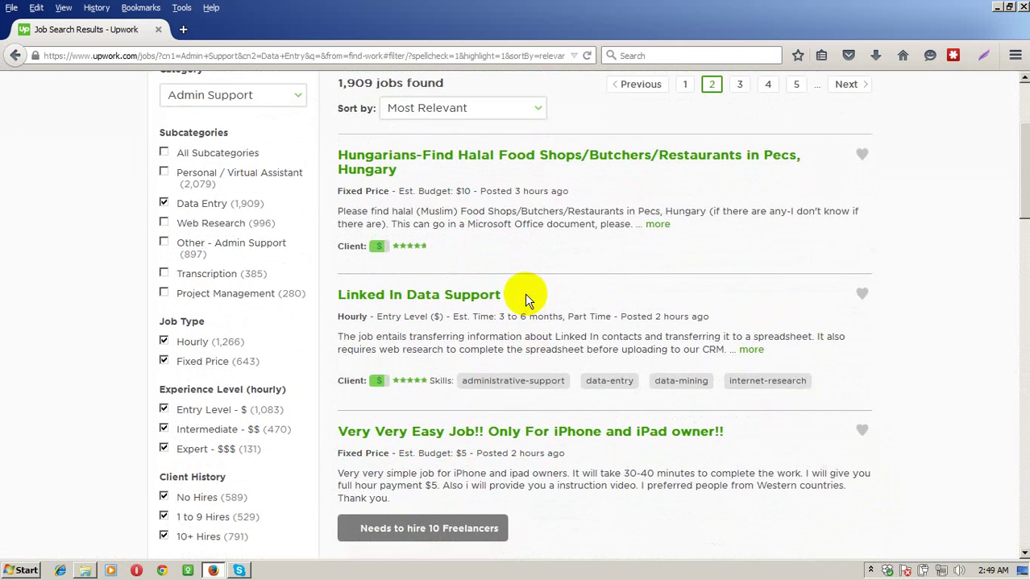
pyautogui.scroll(-5, 524, 305)
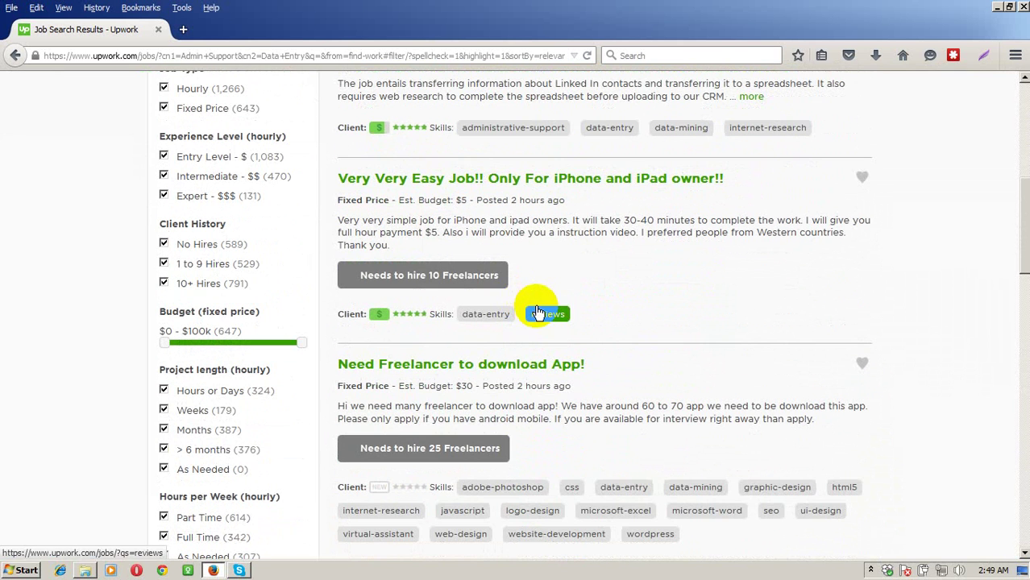
pyautogui.moveTo(538, 312)
pyautogui.scroll(-1, 538, 311)
pyautogui.scroll(-3, 528, 307)
pyautogui.scroll(-3, 479, 299)
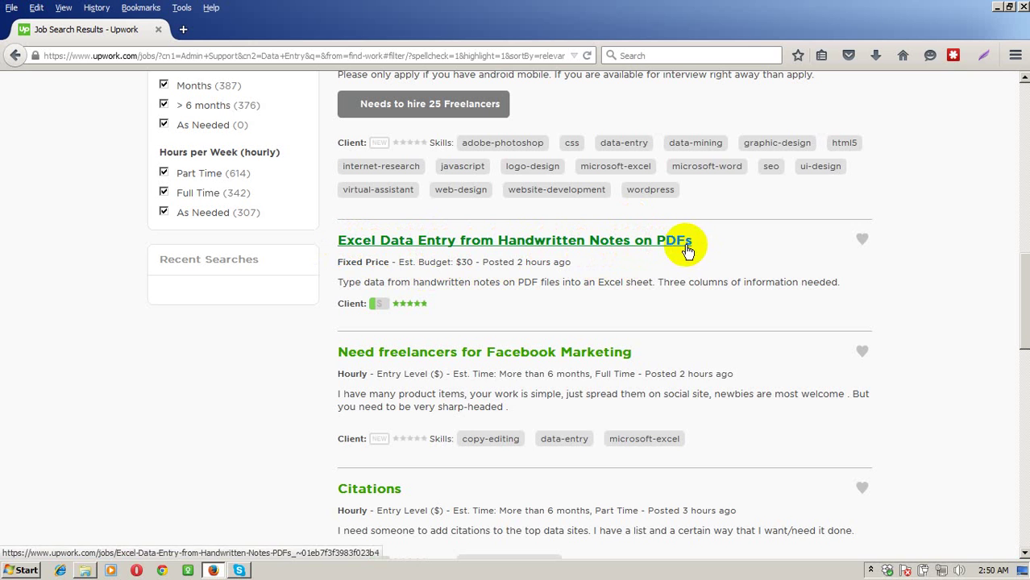
pyautogui.moveTo(329, 263); pyautogui.dragTo(390, 263)
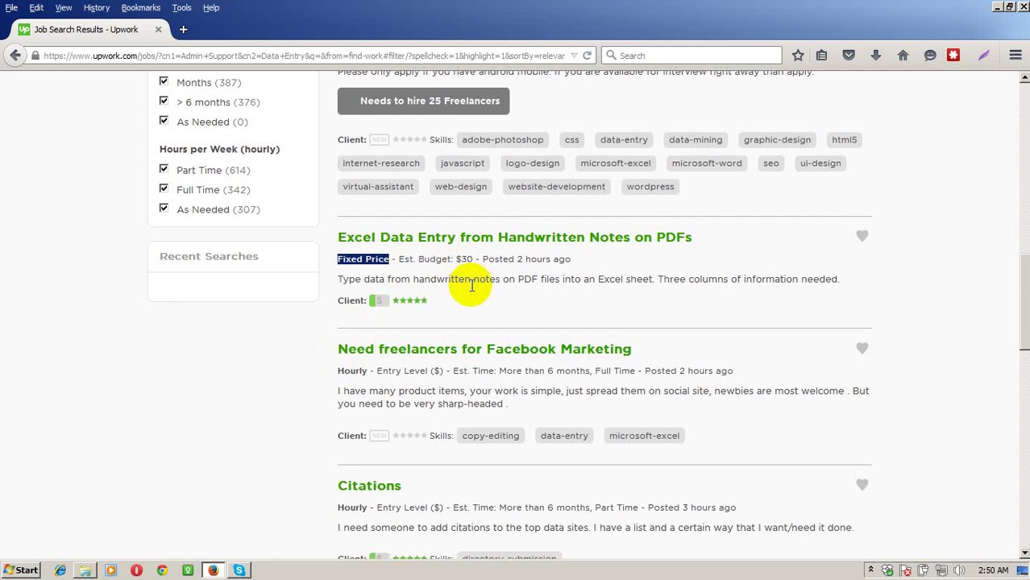
# Look further down the second page to the "Copy narration scripts from Excel and Word files" listing
pyautogui.scroll(-4, 472, 288)
pyautogui.scroll(-4, 472, 292)
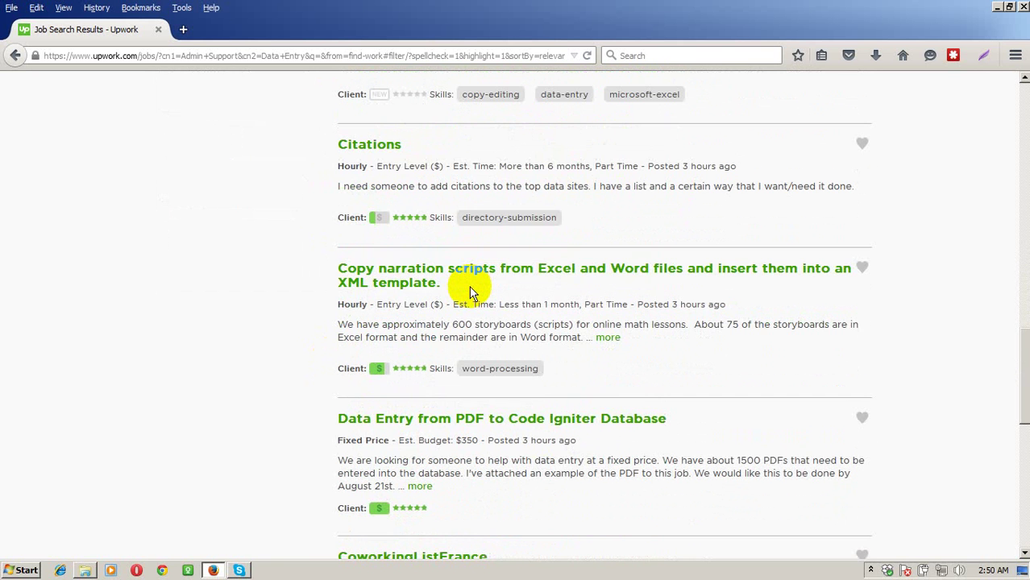
pyautogui.scroll(-2, 472, 291)
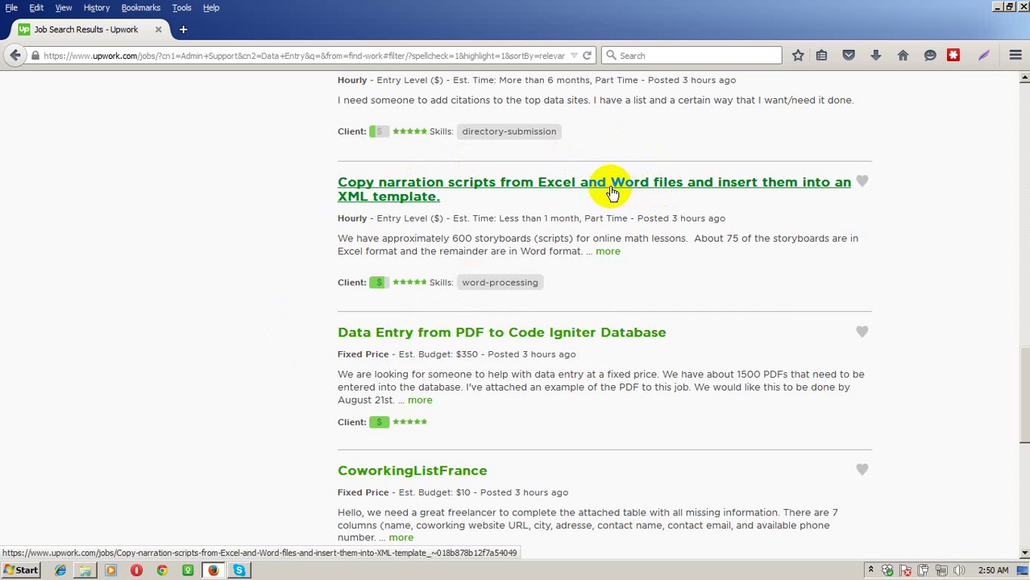
# Check the remaining second-page listings down to "CoworkingListFrance" and open page 3 of the search results
pyautogui.scroll(-4, 610, 192)
pyautogui.scroll(-1, 610, 191)
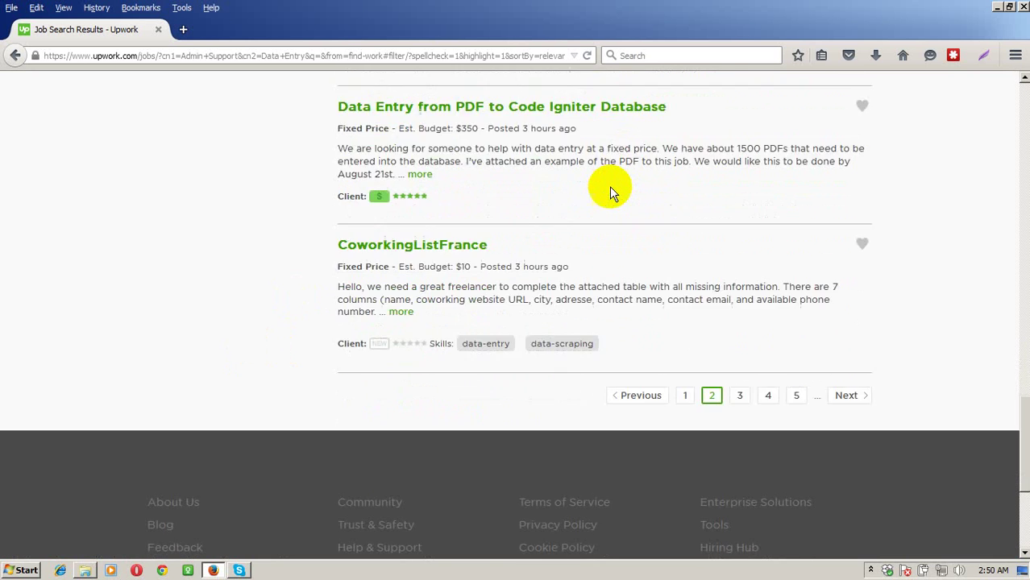
pyautogui.scroll(-3, 609, 187)
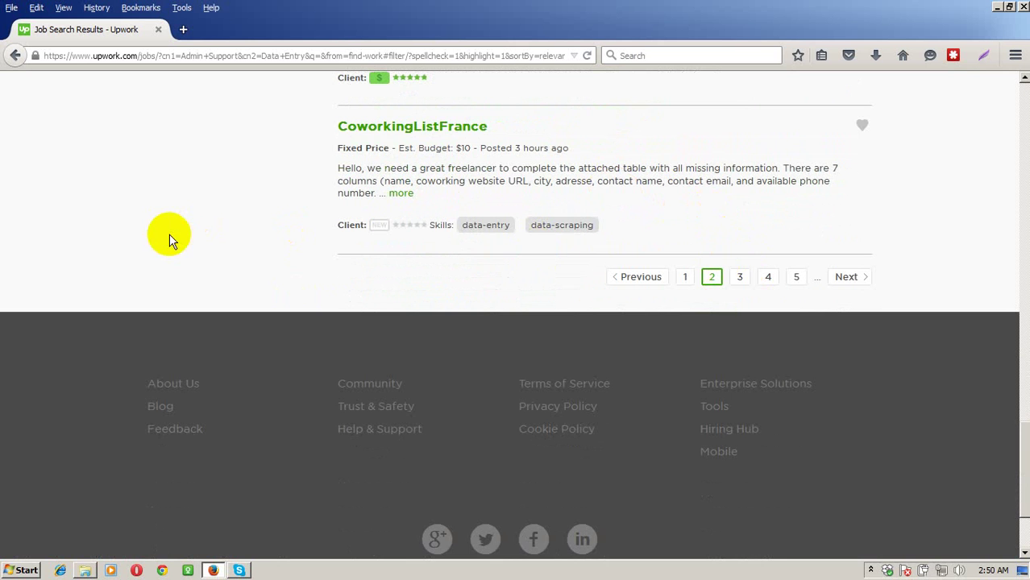
pyautogui.click(740, 277)
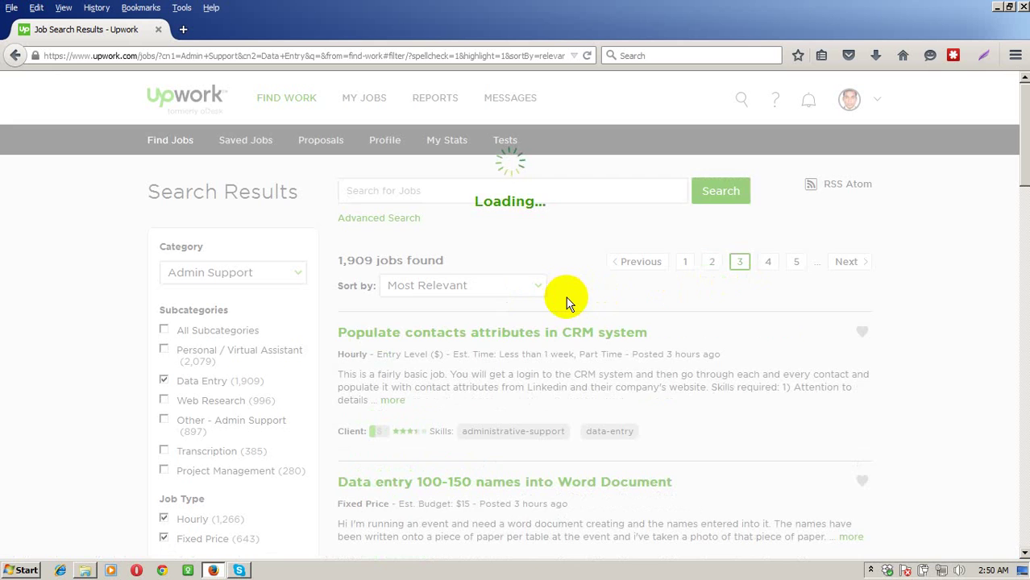
# Look through the third page's listings down to "Request job" and open page 4 of the search results
pyautogui.scroll(-3, 566, 302)
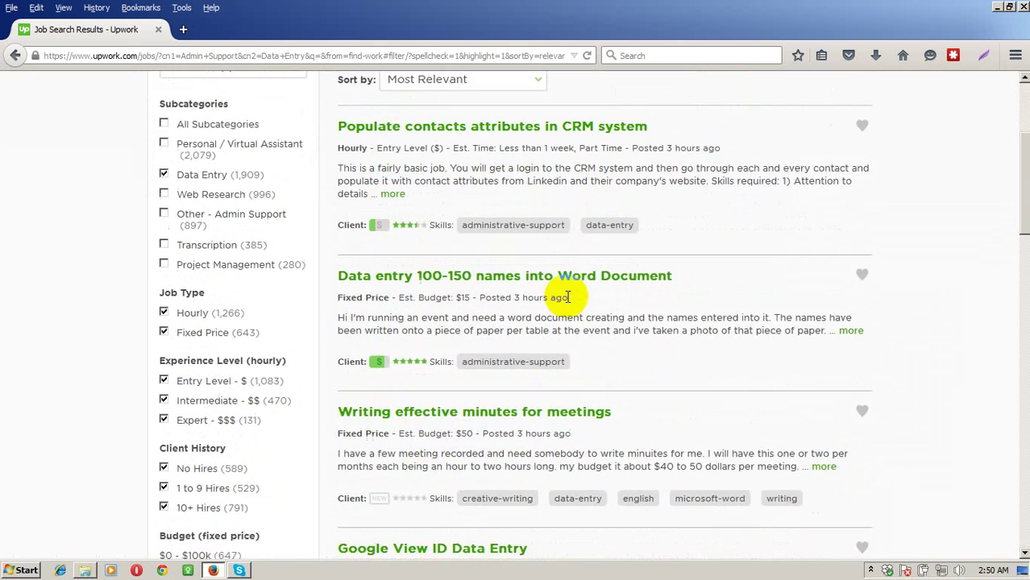
pyautogui.scroll(-3, 781, 236)
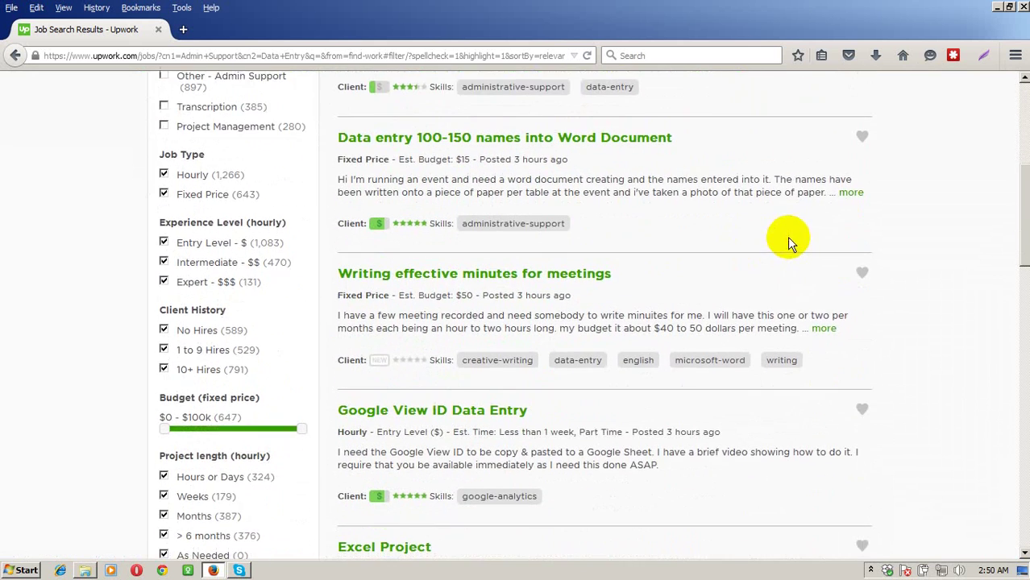
pyautogui.scroll(-2, 789, 241)
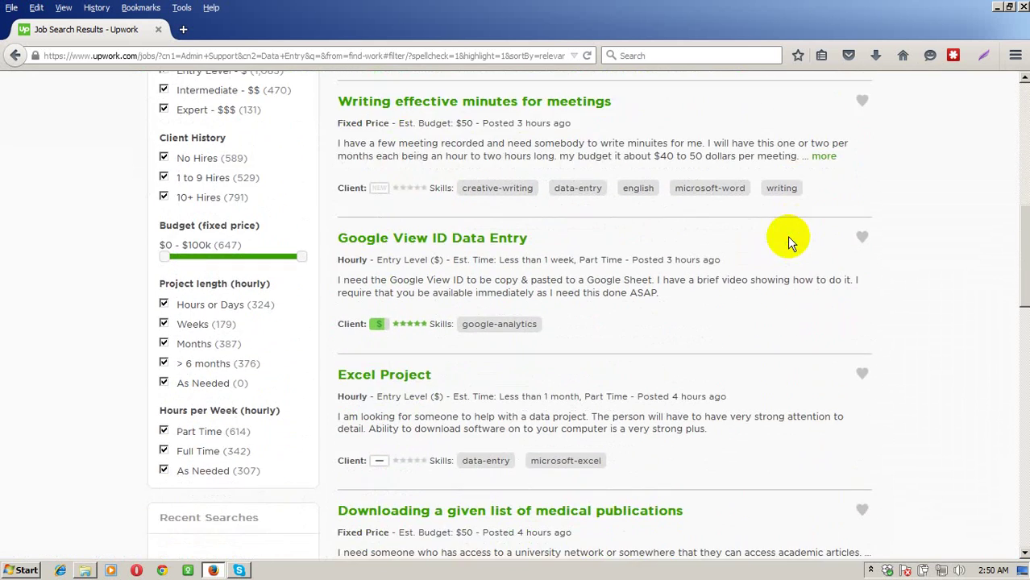
pyautogui.scroll(-2, 788, 242)
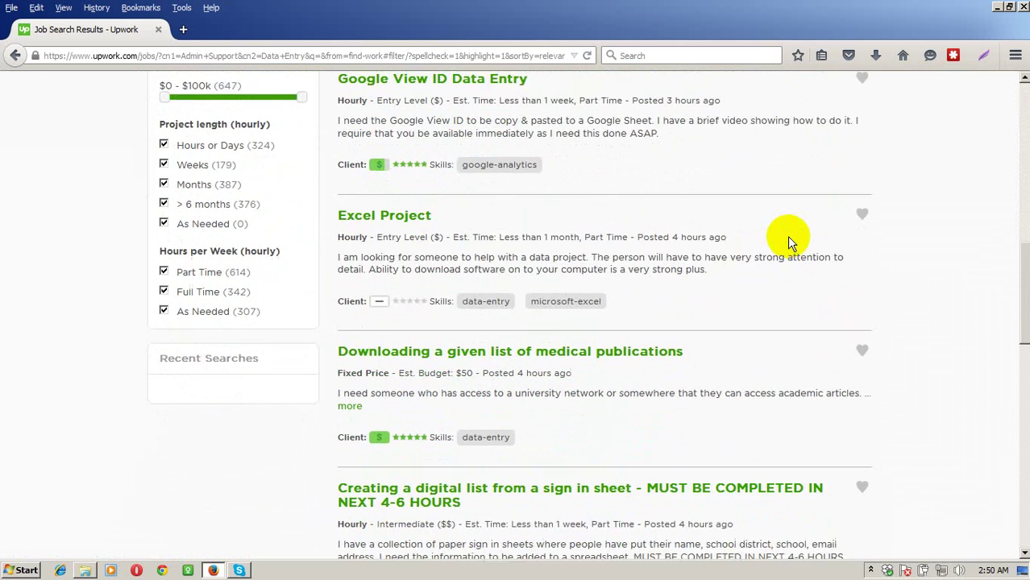
pyautogui.scroll(-3, 788, 240)
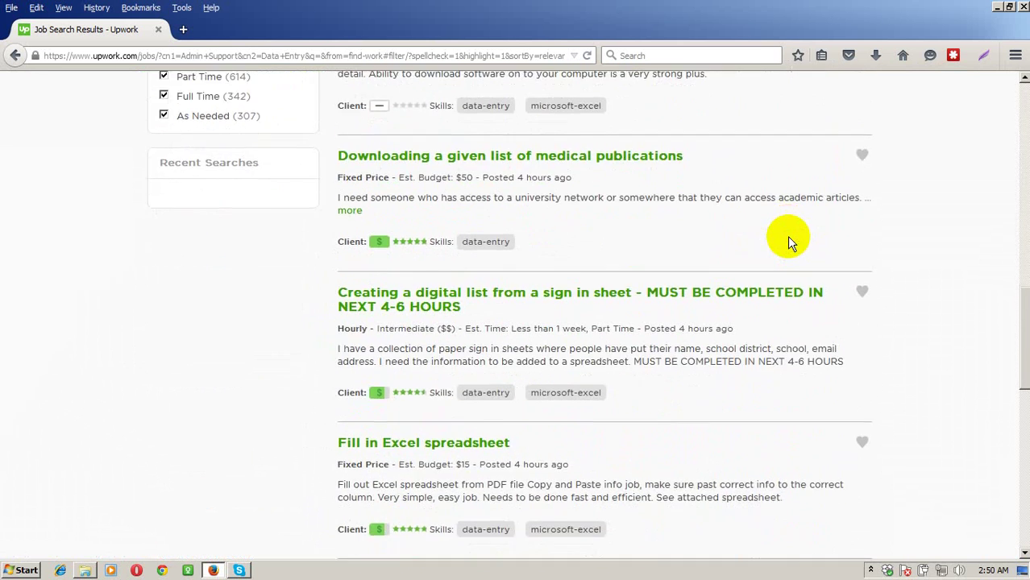
pyautogui.scroll(-2, 787, 236)
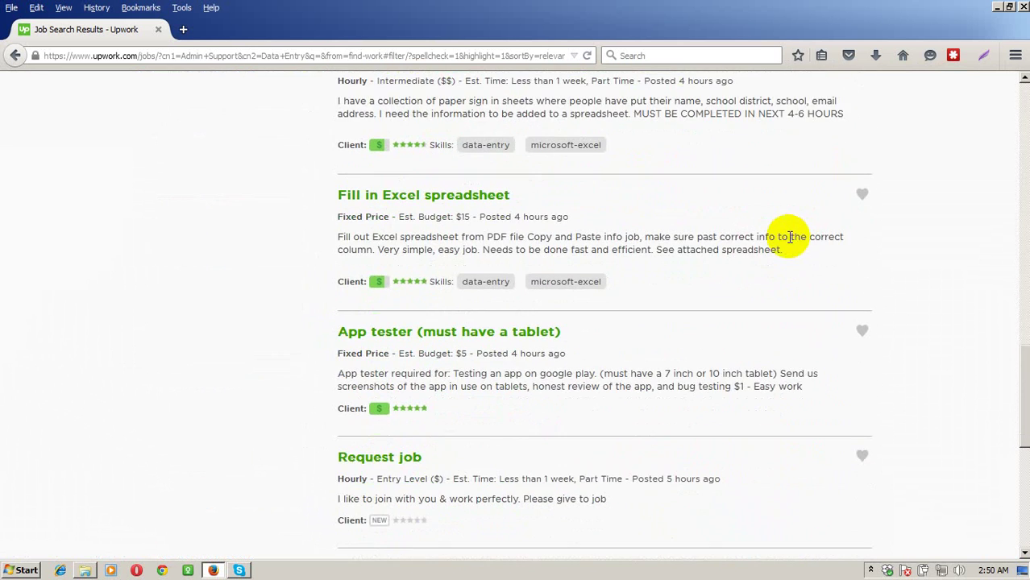
pyautogui.scroll(-2, 789, 236)
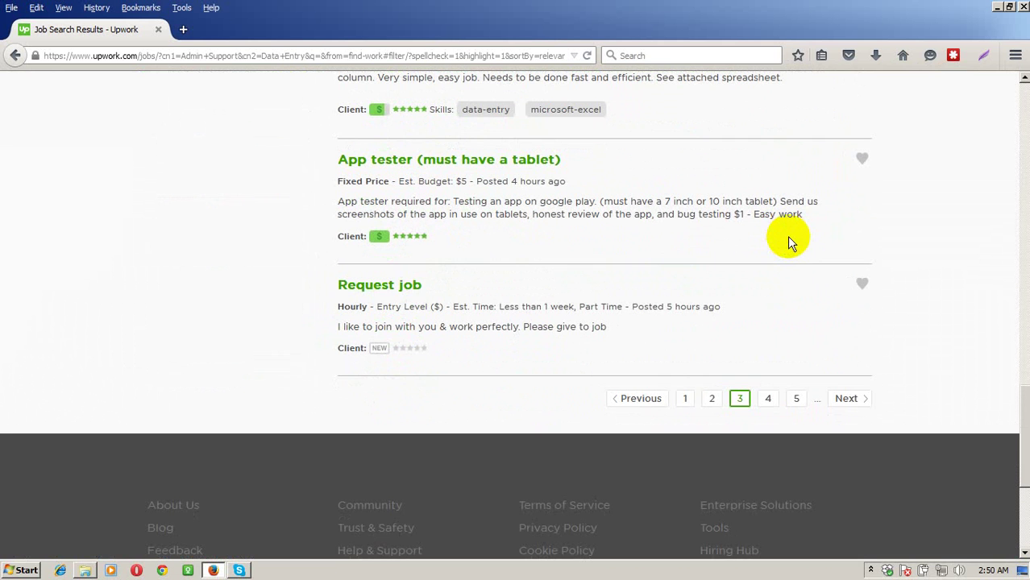
pyautogui.click(767, 399)
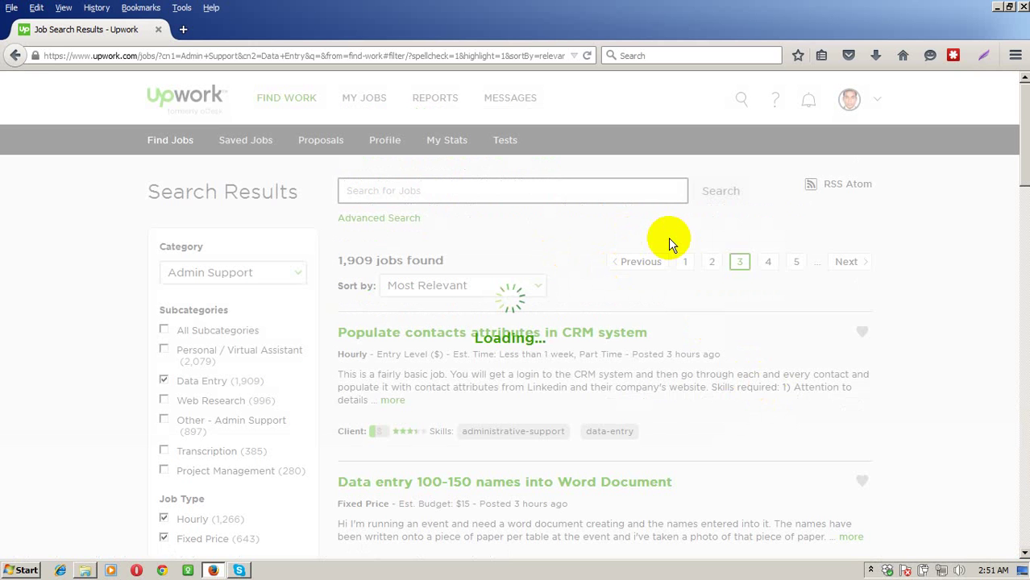
# Open the fourth page's "Data Entry" job about collecting email addresses into Excel in a new tab and switch to it
pyautogui.scroll(-1, 668, 238)
pyautogui.scroll(-1, 668, 238)
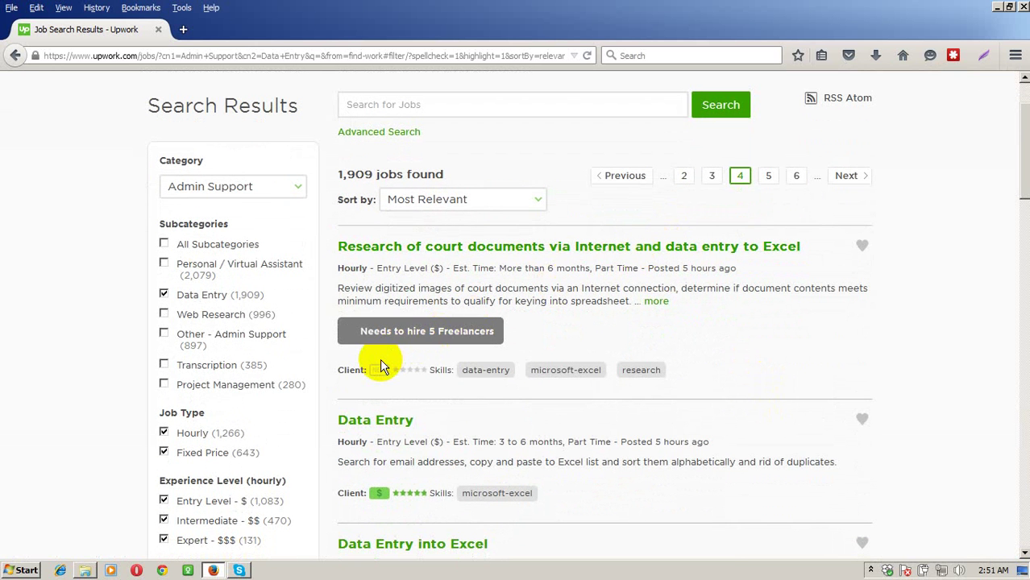
pyautogui.scroll(-2, 387, 378)
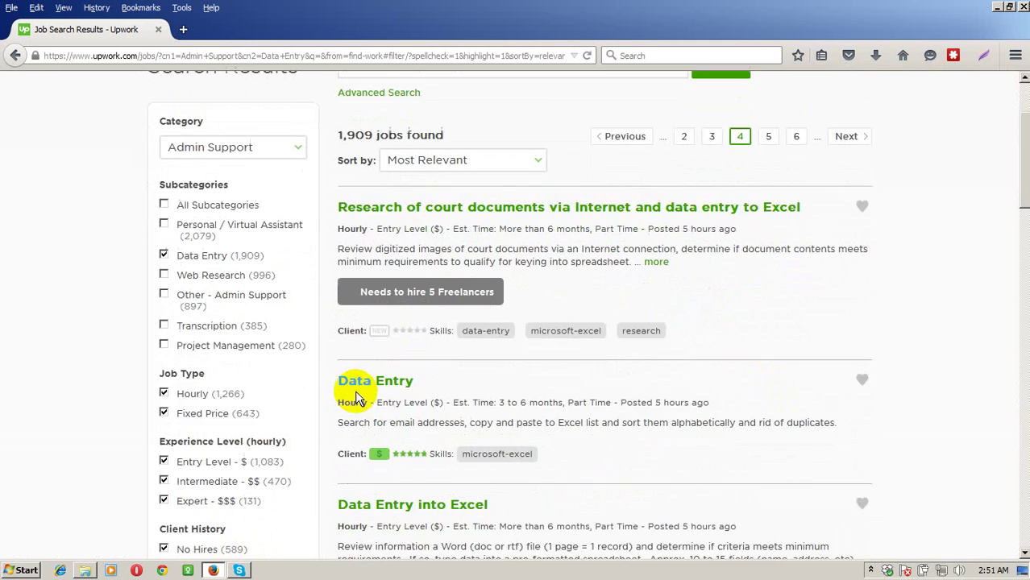
pyautogui.scroll(-2, 412, 356)
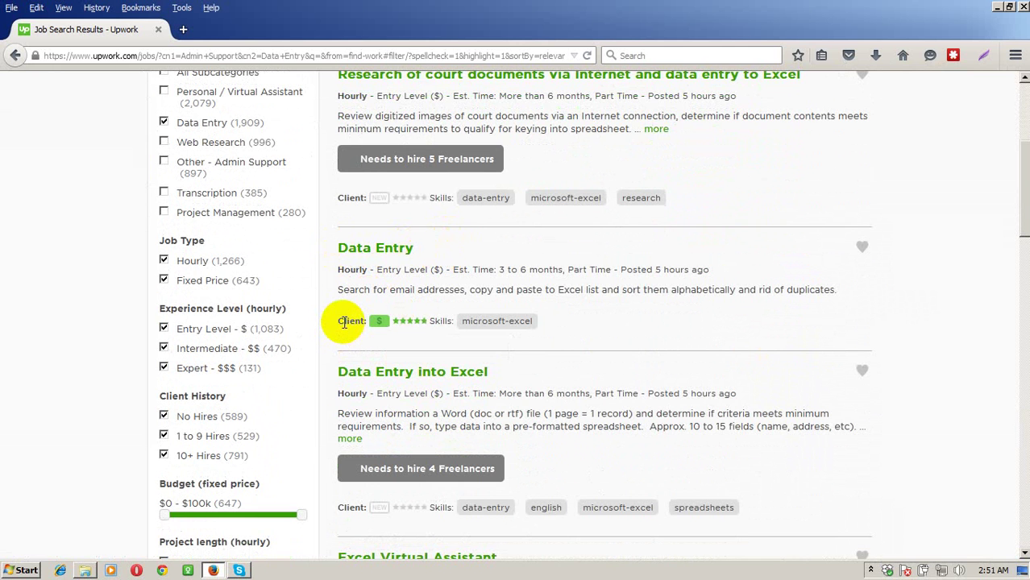
pyautogui.moveTo(380, 326)
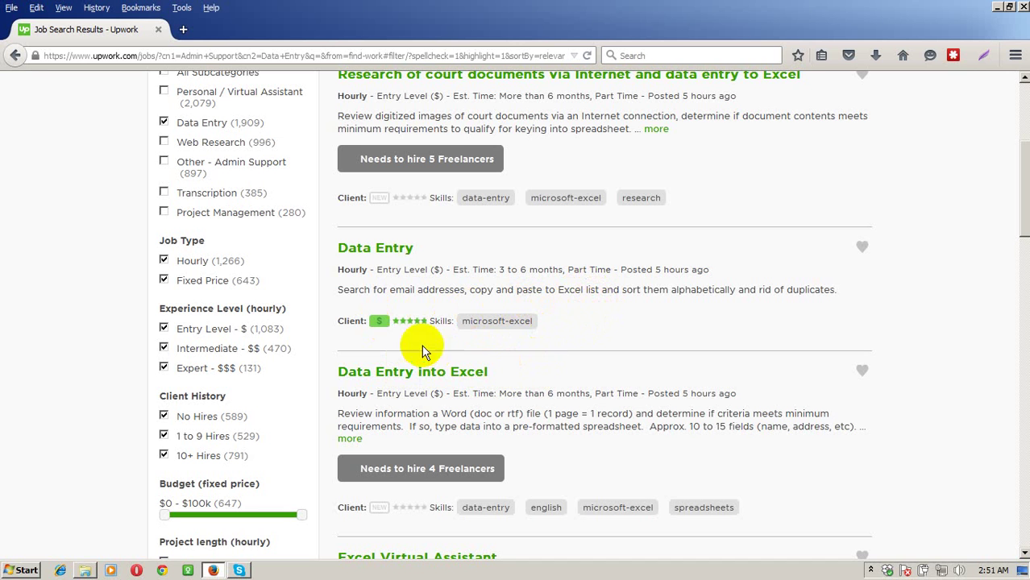
pyautogui.rightClick(351, 250)
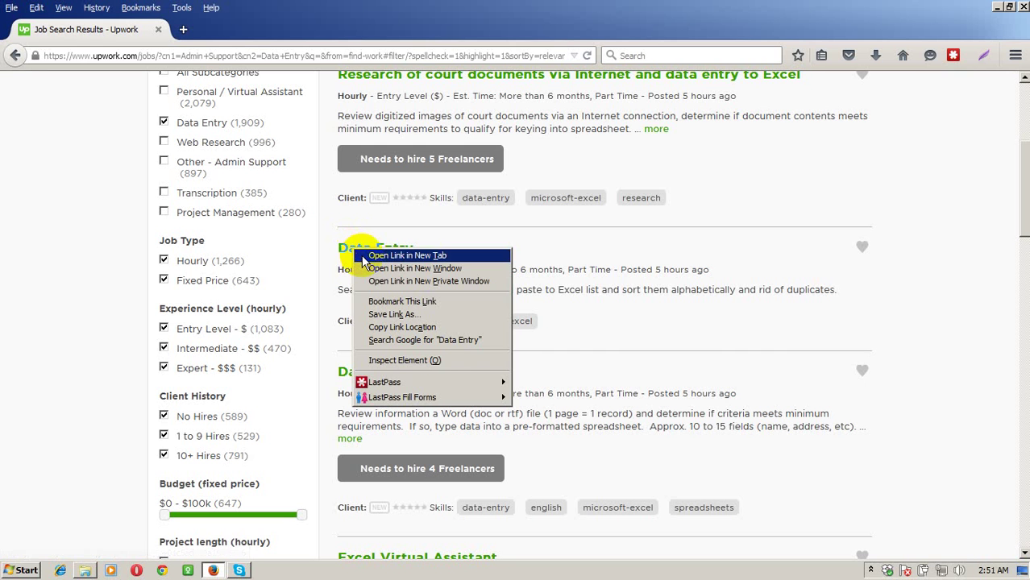
pyautogui.click(364, 258)
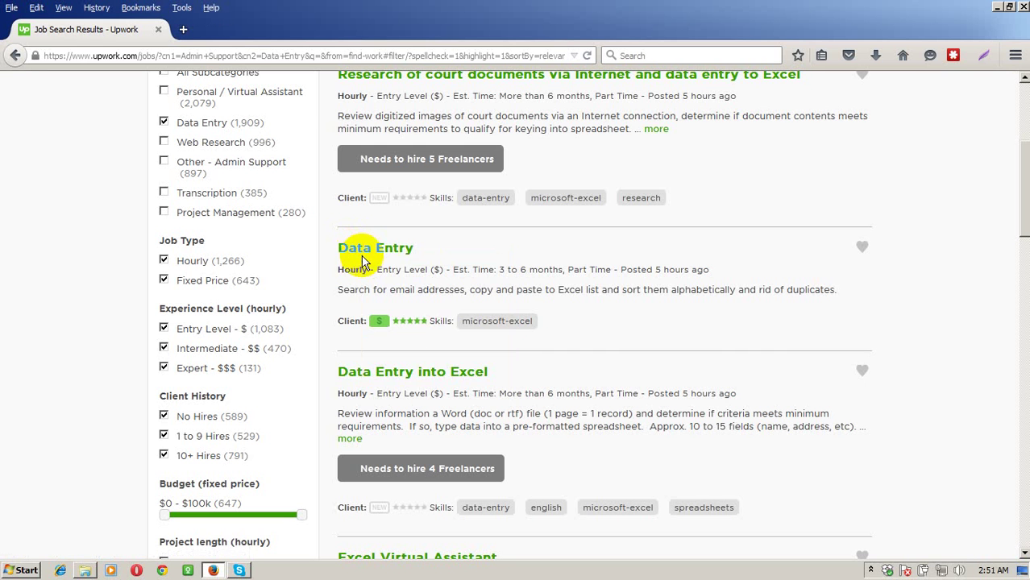
pyautogui.click(259, 31)
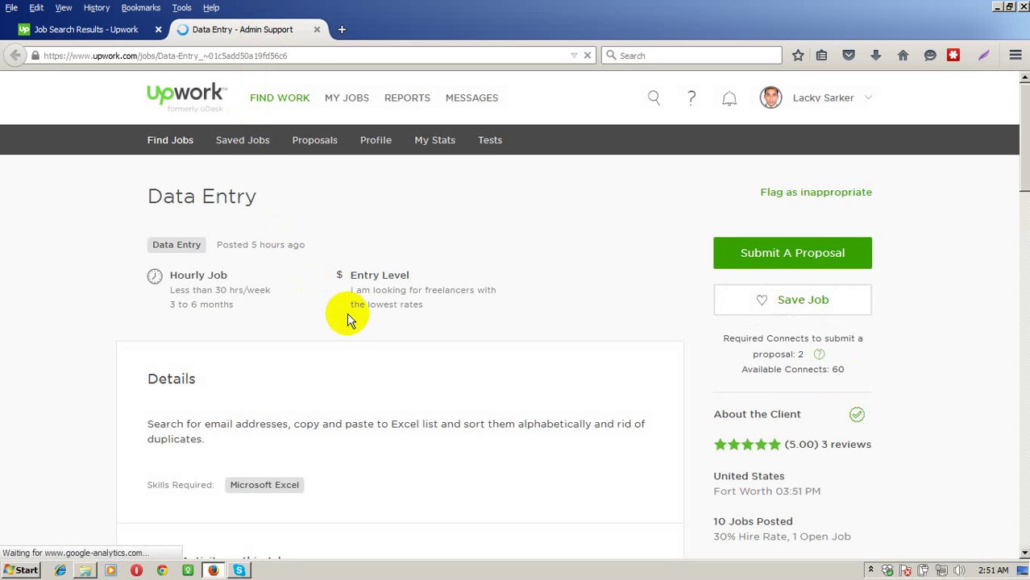
# Review the job's details, client activity and client information, highlighting the number of proposals
pyautogui.scroll(-1, 352, 311)
pyautogui.scroll(-4, 352, 312)
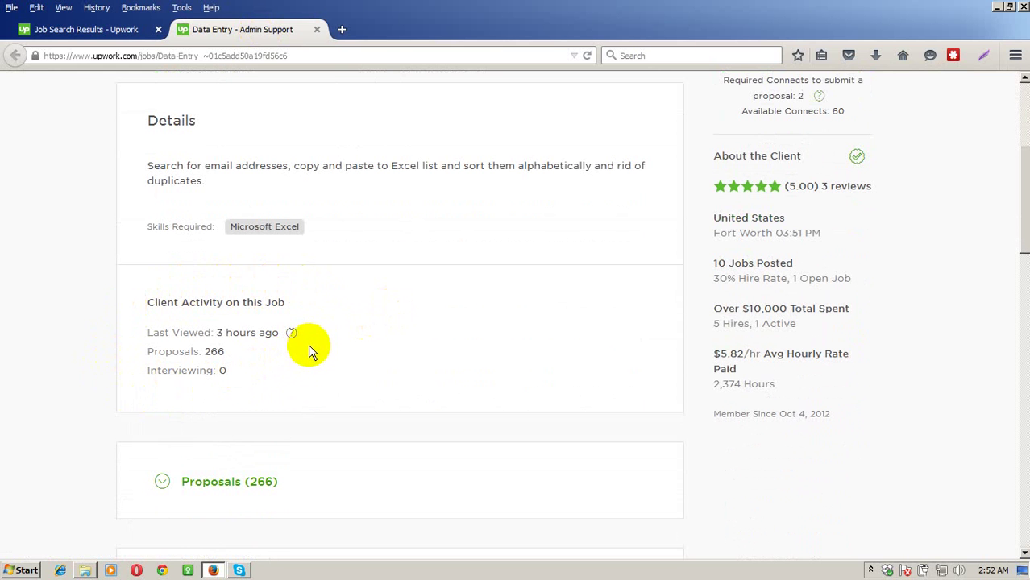
pyautogui.doubleClick(217, 353)
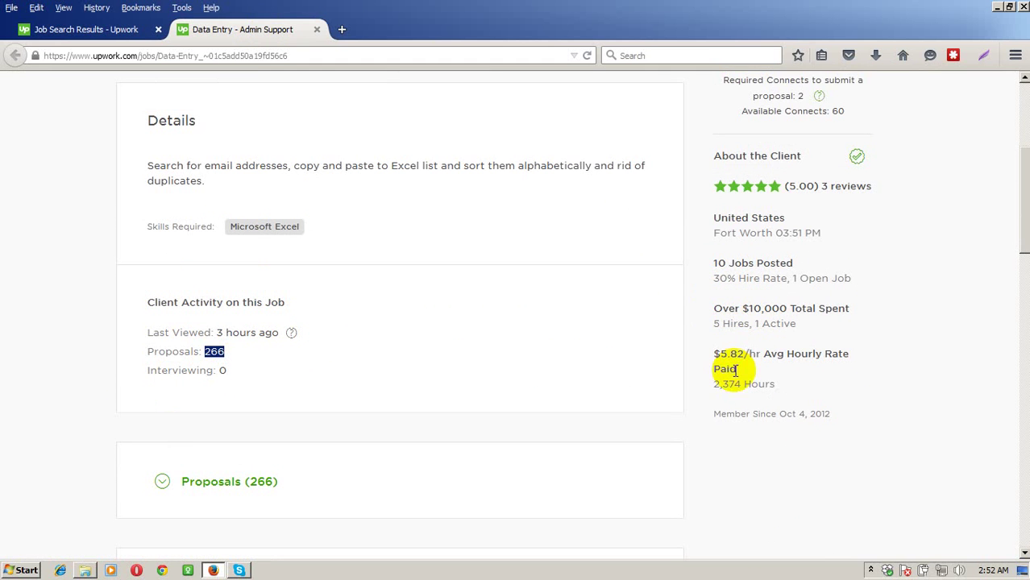
pyautogui.scroll(-3, 733, 362)
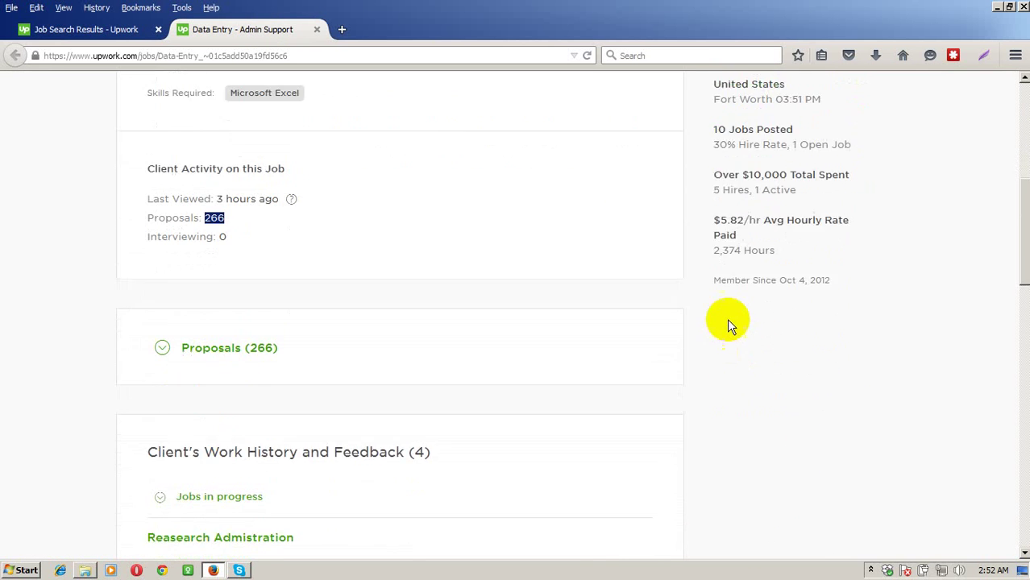
# Expand the client's jobs in progress and examine the ratings, hourly rates and billed amounts in the work history
pyautogui.scroll(-3, 430, 331)
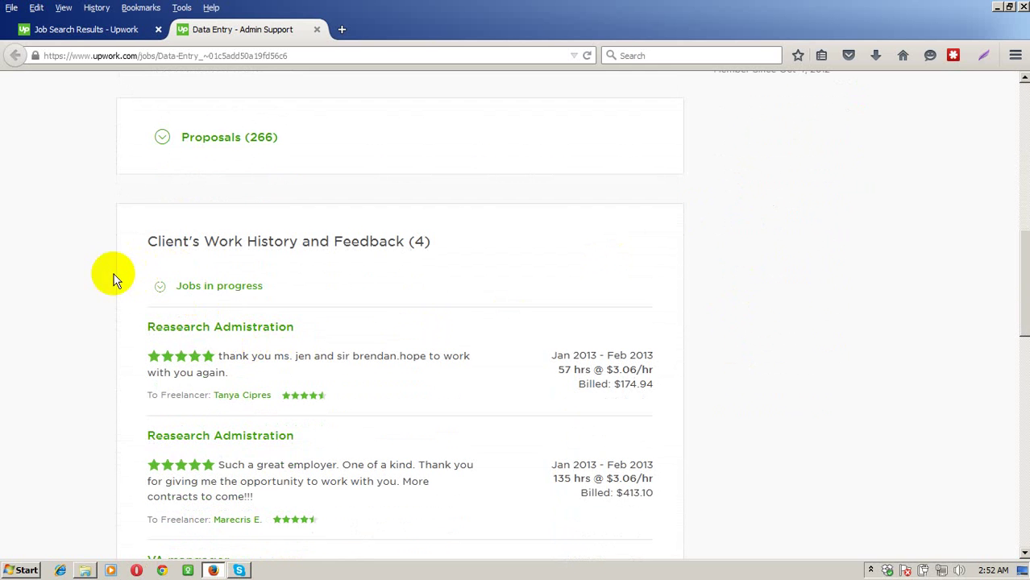
pyautogui.click(159, 288)
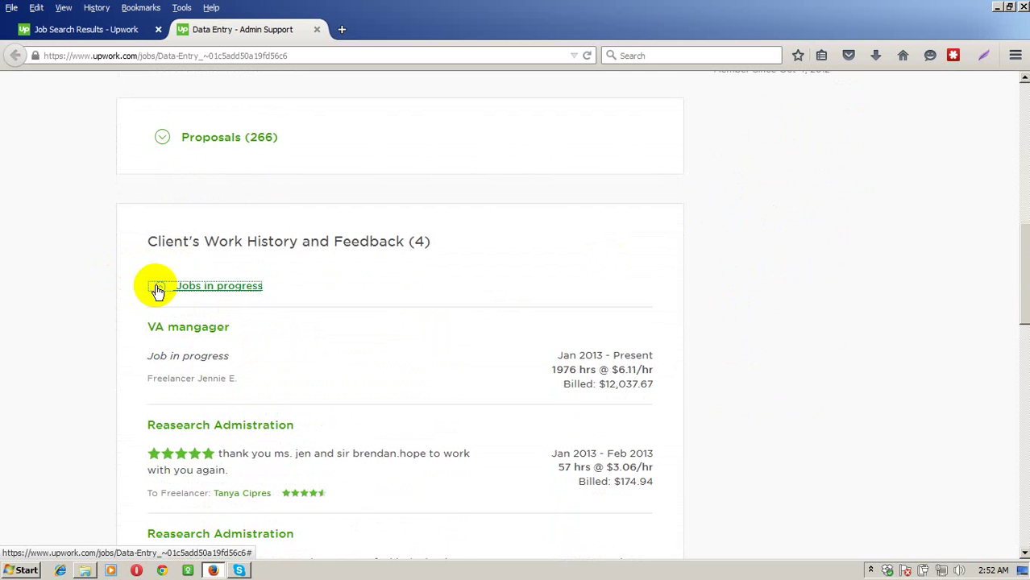
pyautogui.scroll(-2, 77, 330)
pyautogui.scroll(-2, 77, 326)
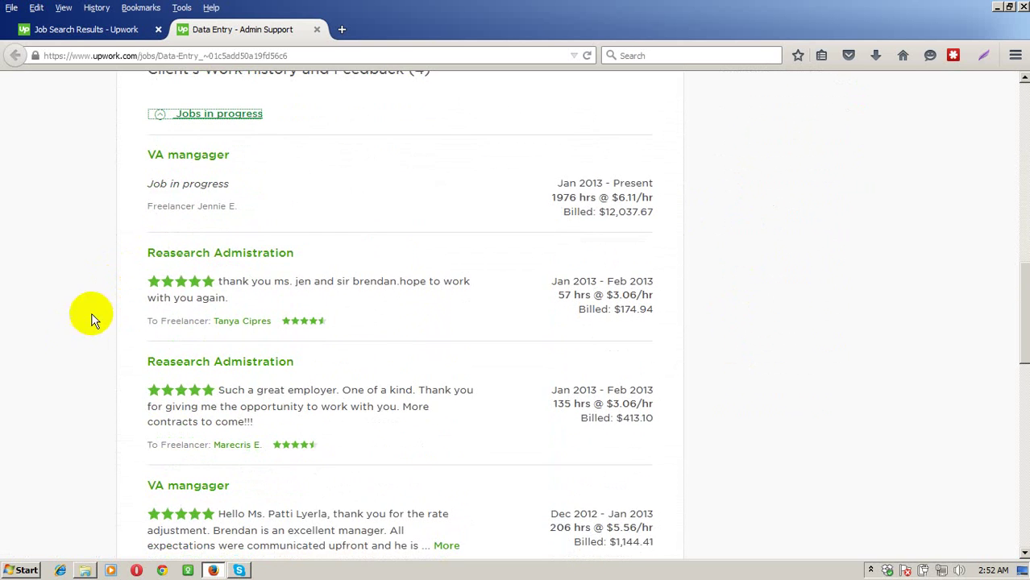
pyautogui.scroll(-2, 375, 286)
pyautogui.scroll(-2, 375, 286)
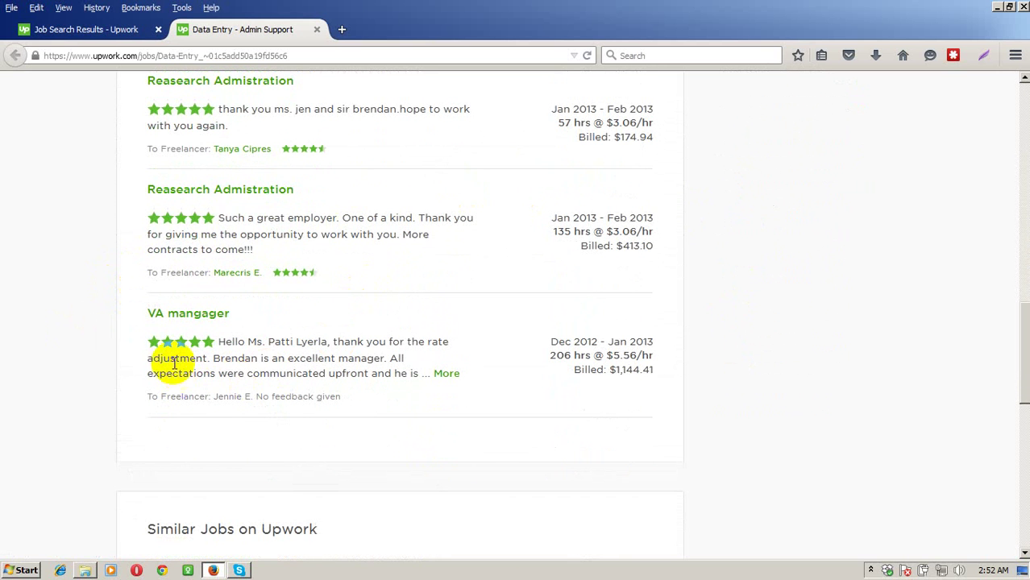
pyautogui.moveTo(198, 353)
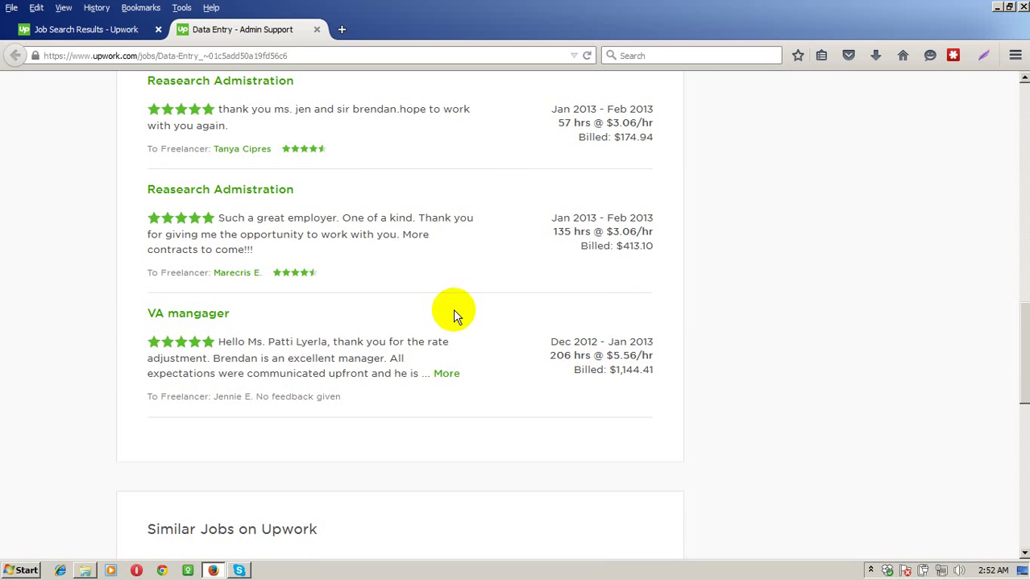
pyautogui.scroll(2, 621, 355)
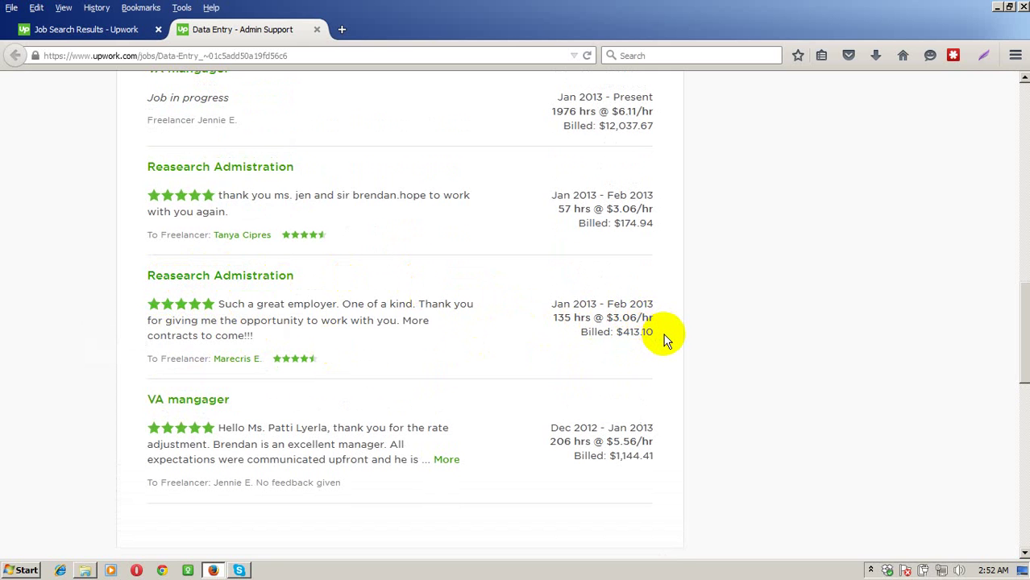
pyautogui.scroll(2, 660, 333)
pyautogui.moveTo(180, 294)
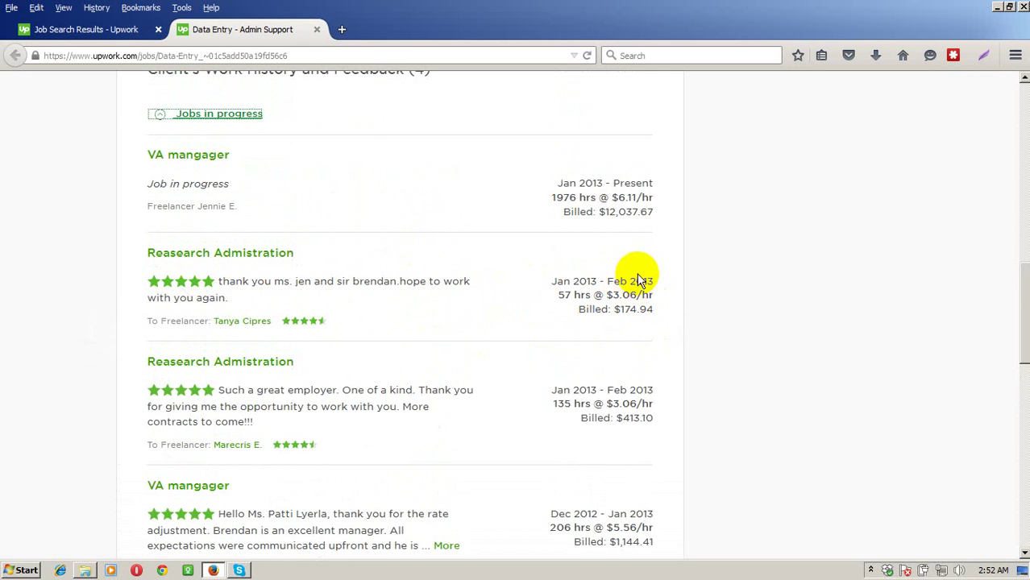
pyautogui.scroll(2, 637, 279)
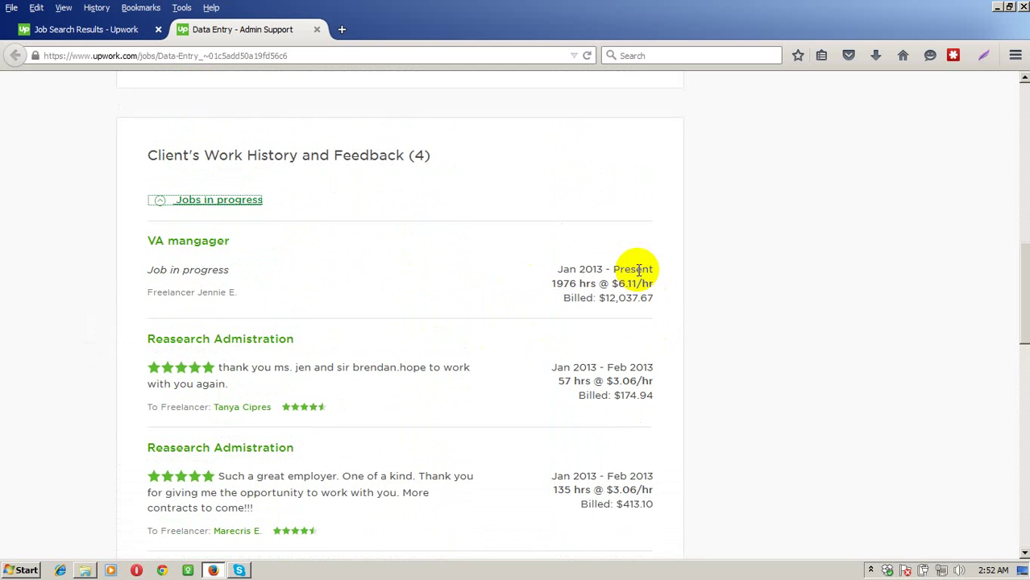
# Recheck the job's requirements and client activity, and open the proposal submission form for this Data Entry job
pyautogui.scroll(8, 637, 271)
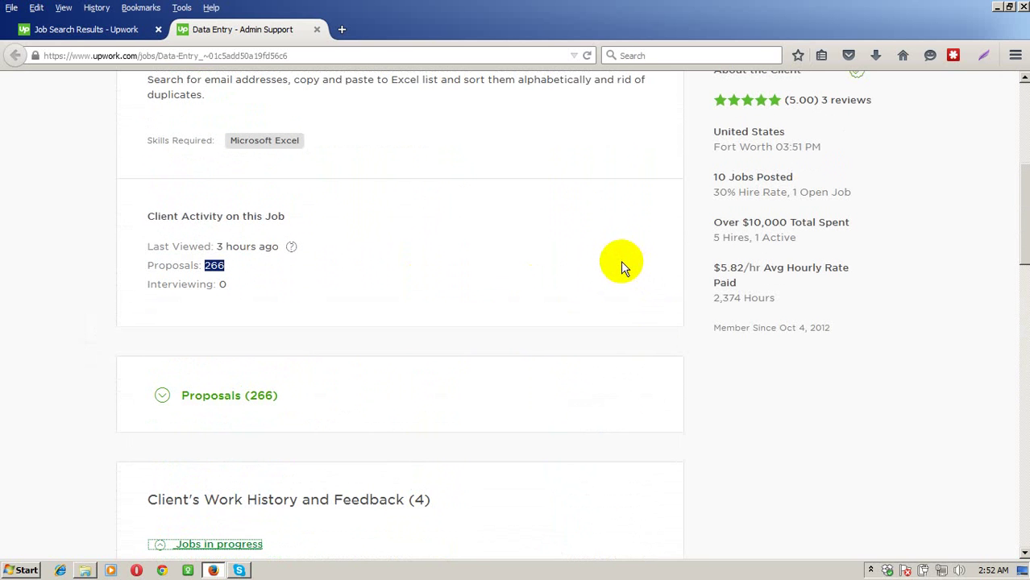
pyautogui.scroll(4, 620, 260)
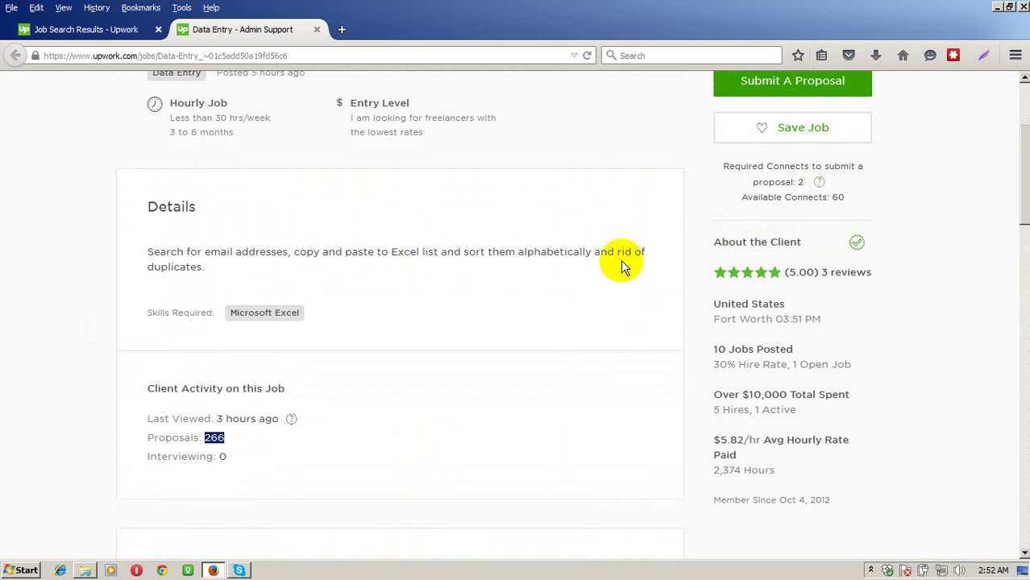
pyautogui.scroll(2, 491, 207)
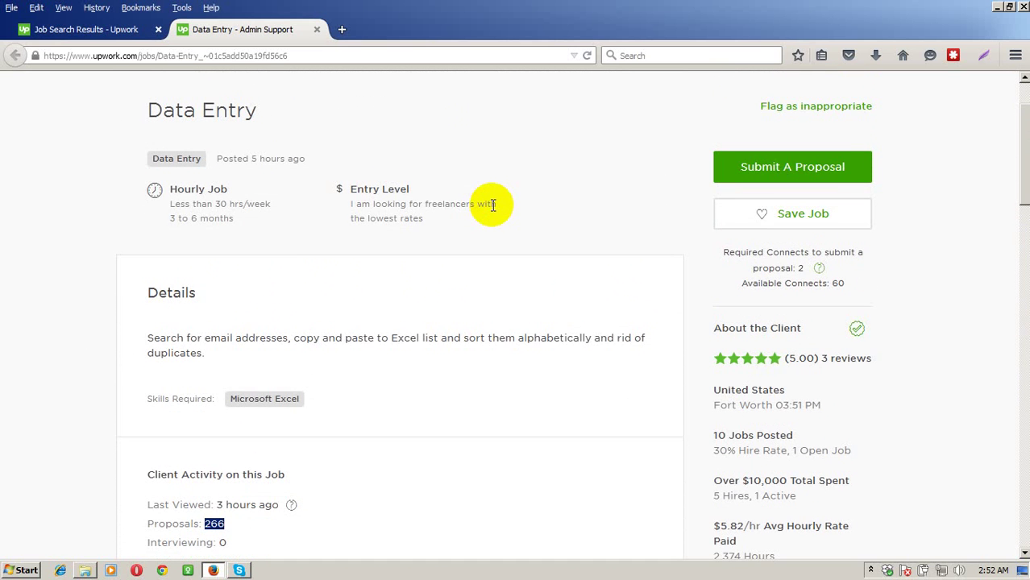
pyautogui.scroll(-2, 482, 201)
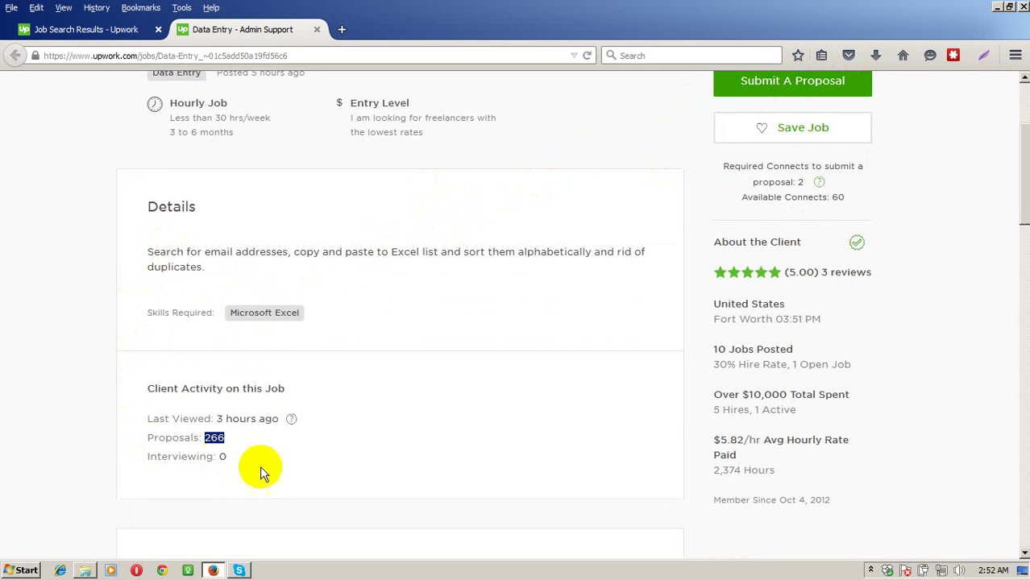
pyautogui.scroll(2, 885, 202)
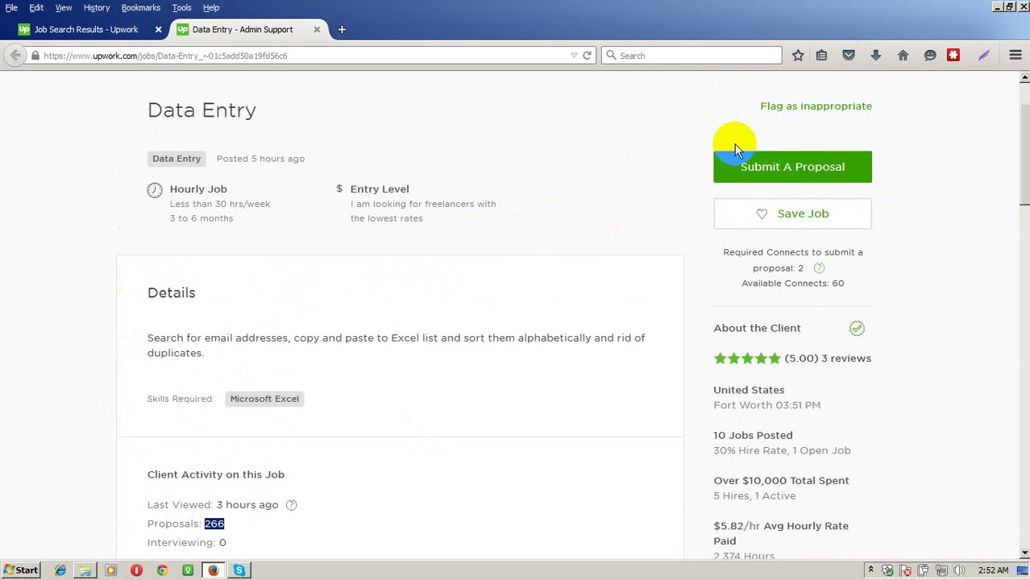
pyautogui.click(790, 181)
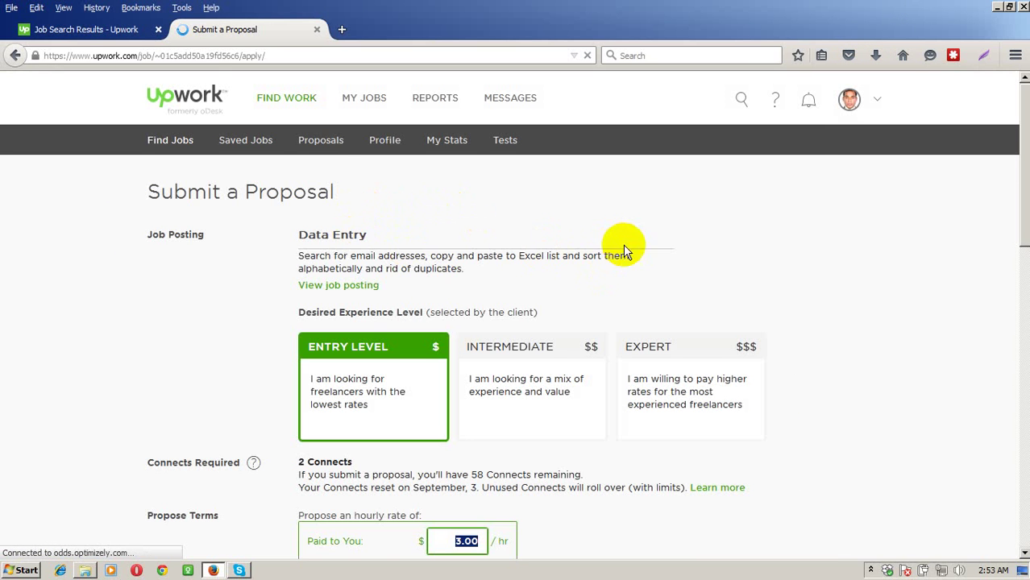
# Return to the job search results, open the email-collecting "Data Entry" posting in a new tab and switch to it
pyautogui.scroll(-2, 822, 197)
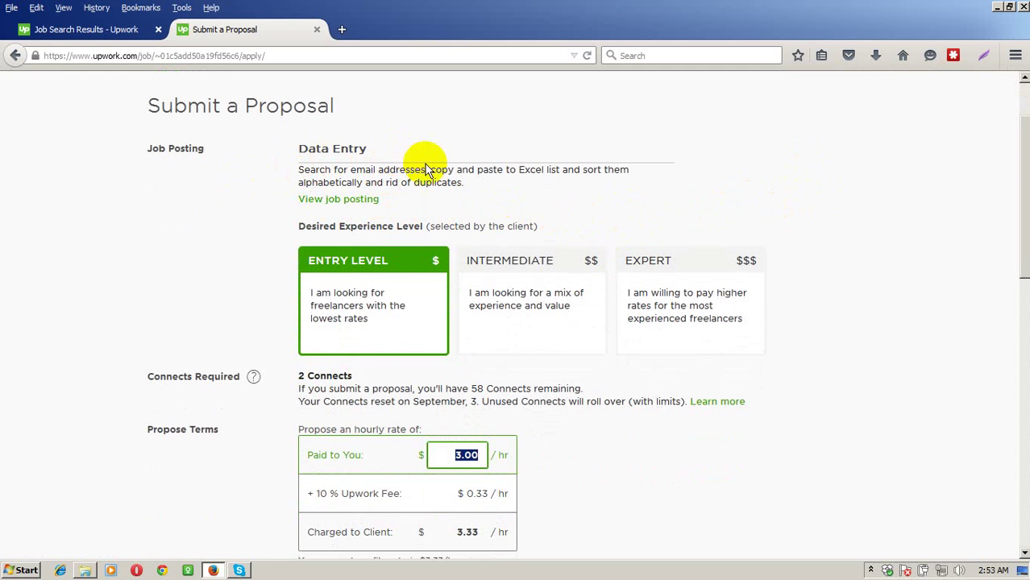
pyautogui.click(74, 31)
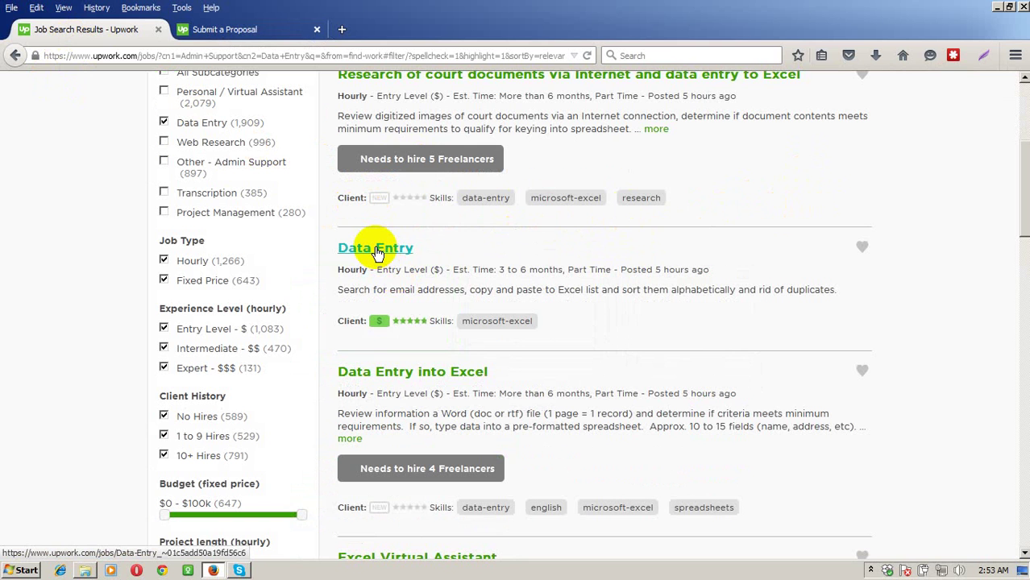
pyautogui.rightClick(378, 252)
pyautogui.click(391, 251)
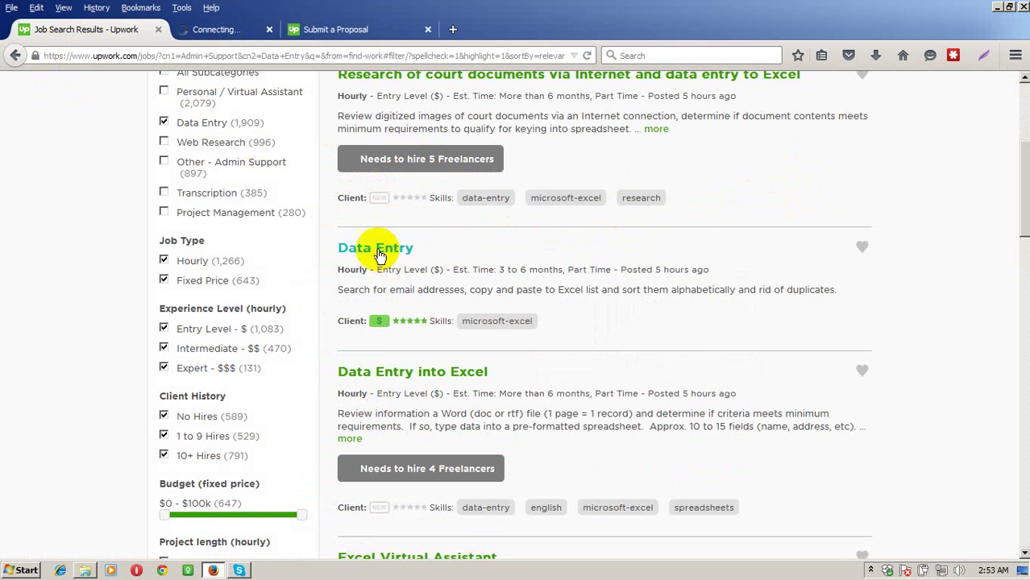
pyautogui.click(244, 33)
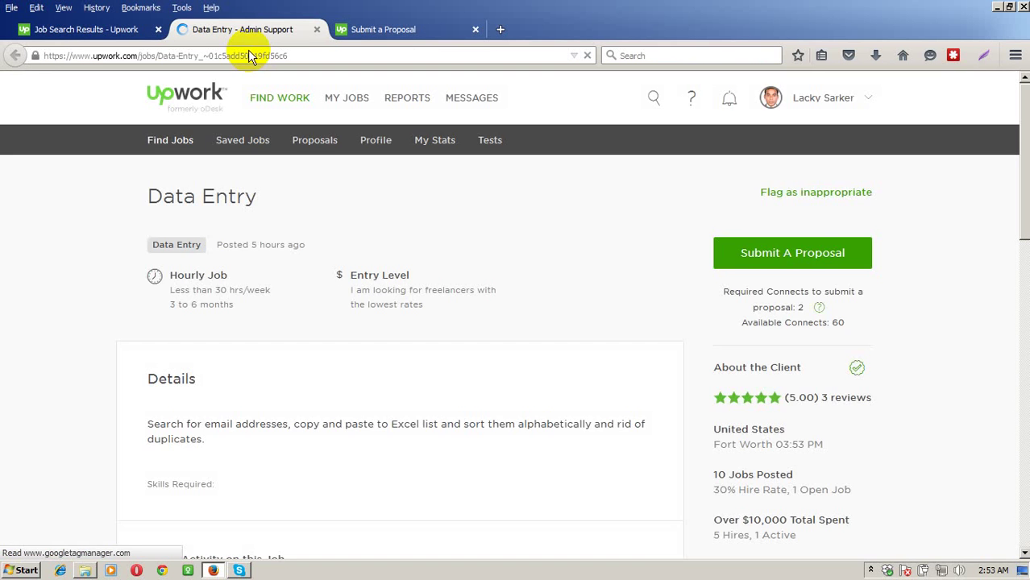
# Read the job description, highlighting the parts about searching for email addresses and sorting them alphabetically
pyautogui.scroll(-4, 331, 273)
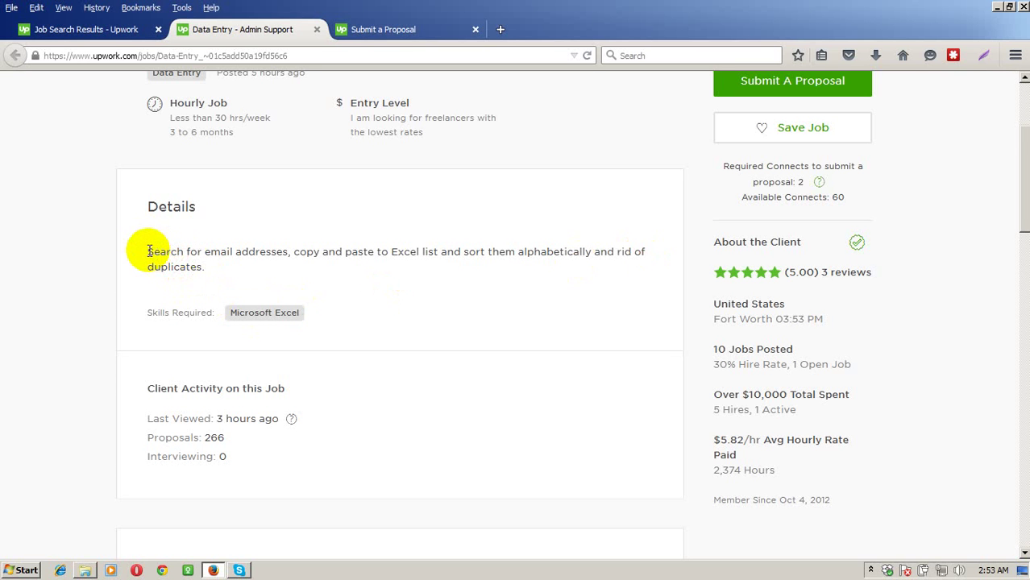
pyautogui.moveTo(148, 252); pyautogui.dragTo(298, 250)
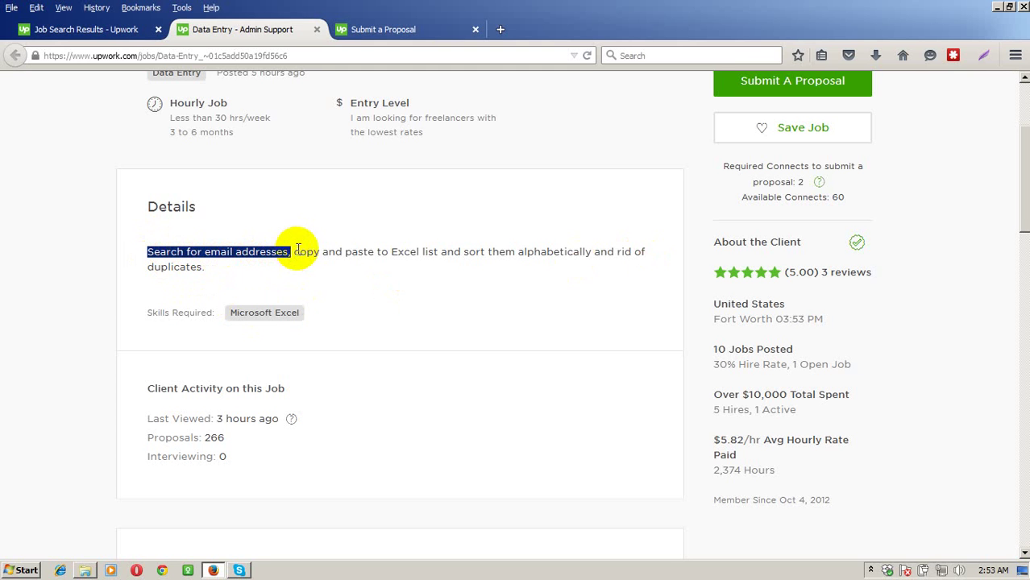
pyautogui.click(416, 250)
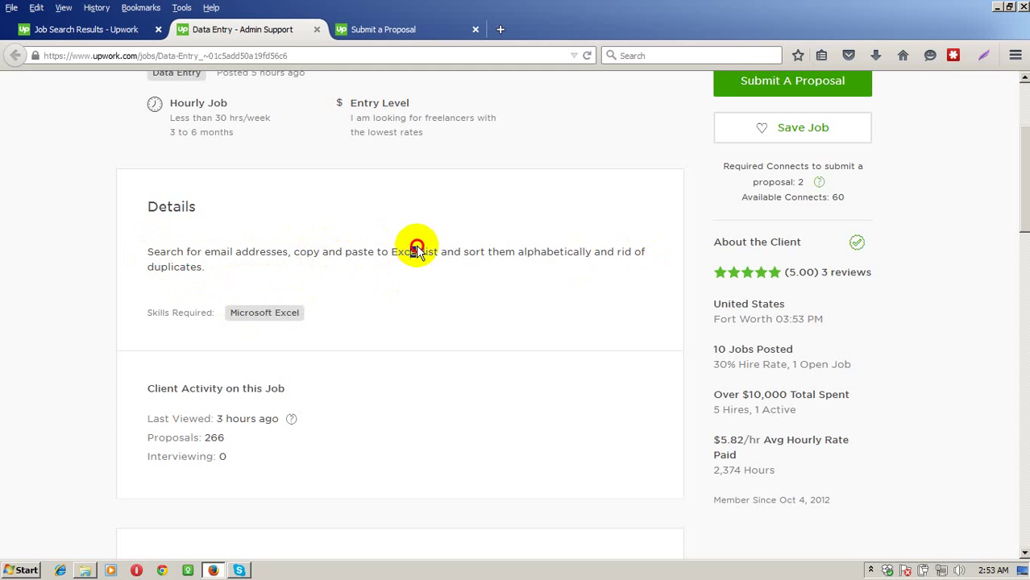
pyautogui.moveTo(416, 250); pyautogui.dragTo(593, 250)
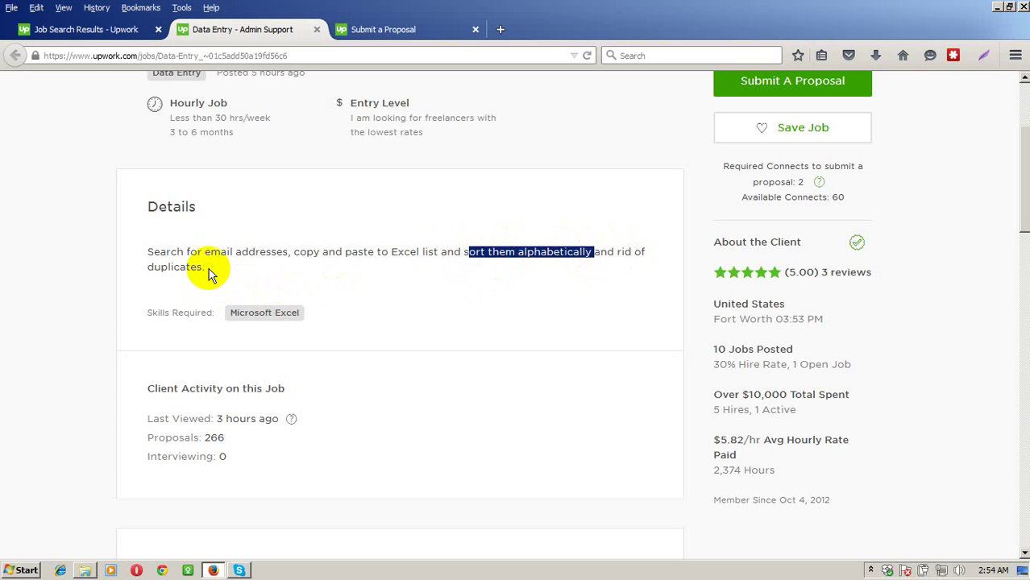
# Examine the job's experience level, preferred rates, hourly type, weekly hours and duration, highlighting each in the header
pyautogui.scroll(2, 342, 169)
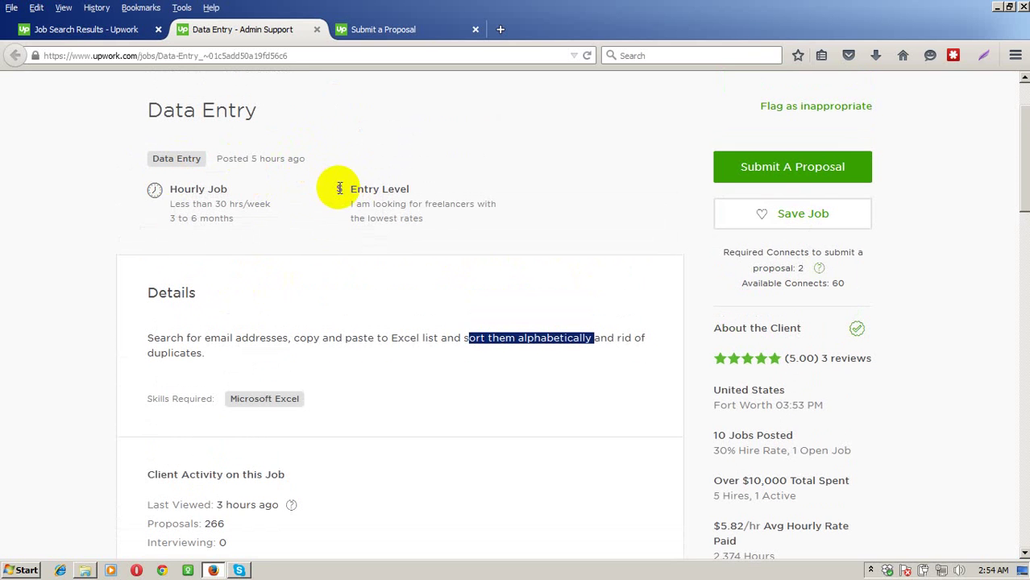
pyautogui.moveTo(338, 188); pyautogui.dragTo(435, 185)
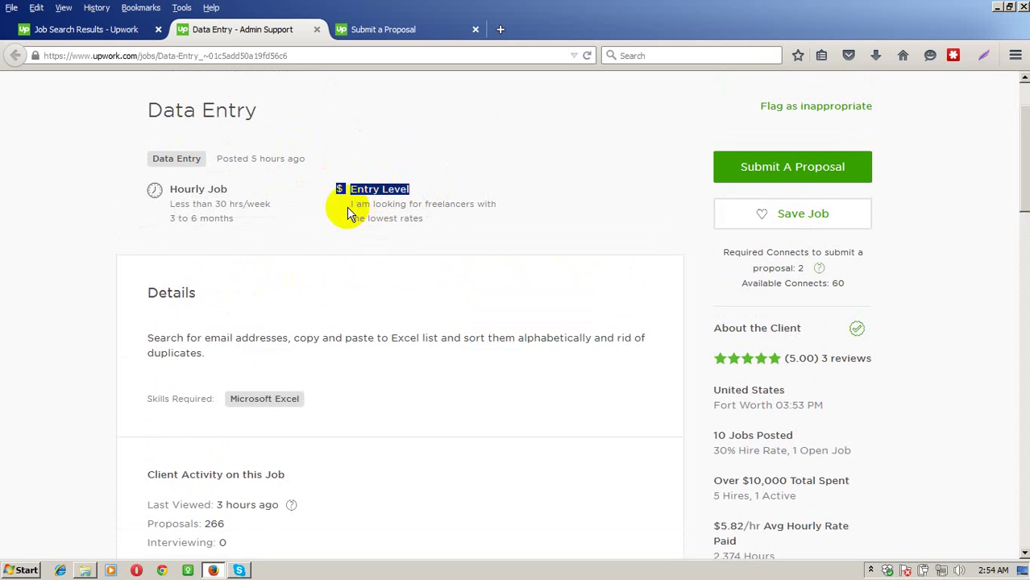
pyautogui.moveTo(349, 204); pyautogui.dragTo(445, 224)
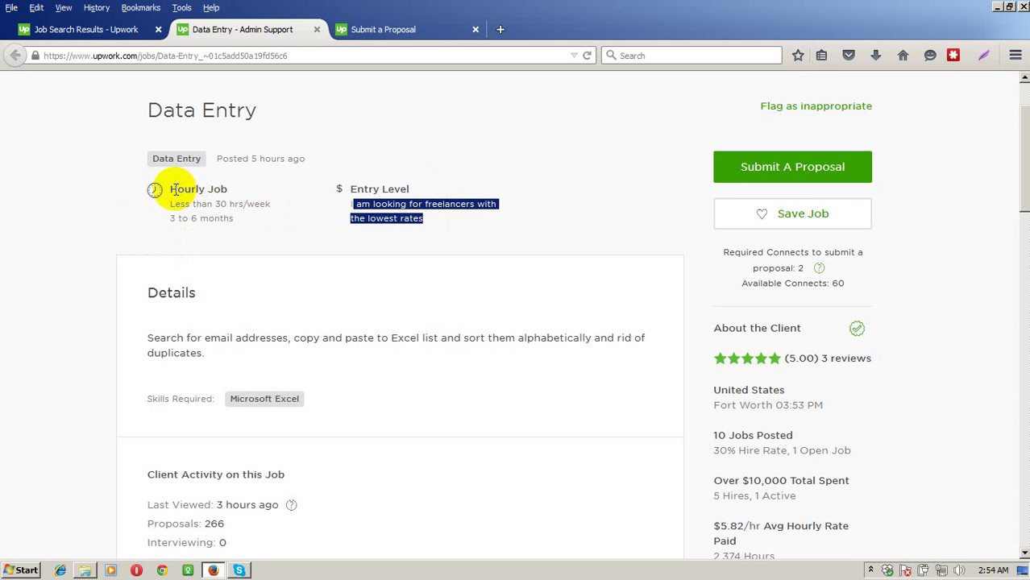
pyautogui.moveTo(160, 191); pyautogui.dragTo(235, 192)
pyautogui.moveTo(172, 204); pyautogui.dragTo(221, 211)
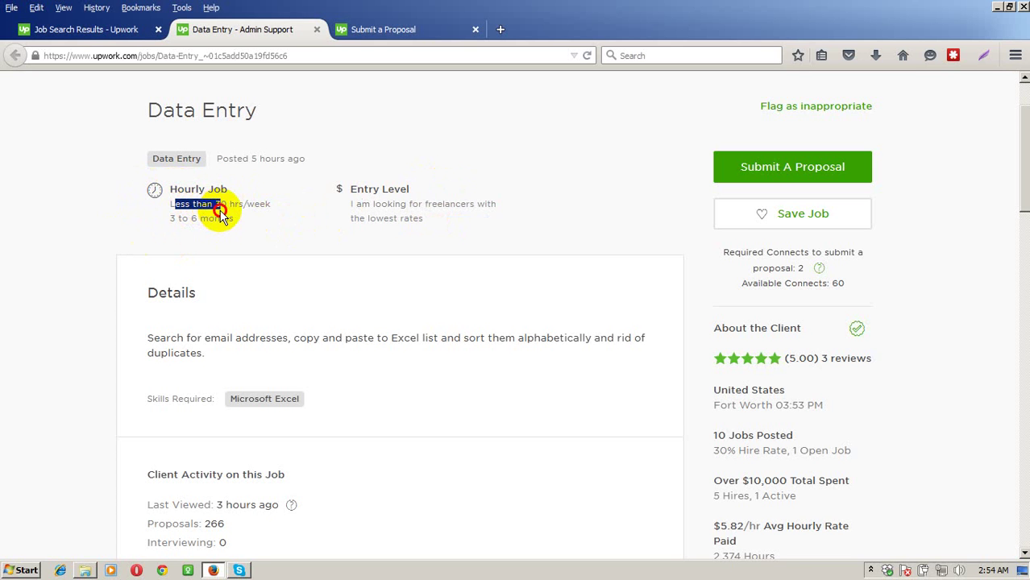
pyautogui.click(266, 205)
pyautogui.moveTo(267, 205); pyautogui.dragTo(171, 212)
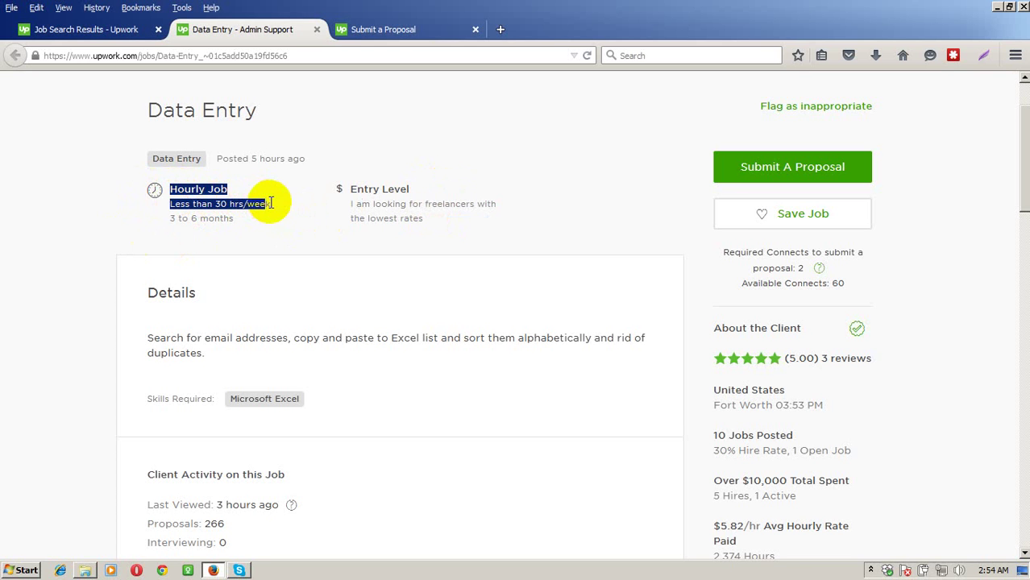
pyautogui.moveTo(268, 205); pyautogui.dragTo(237, 223)
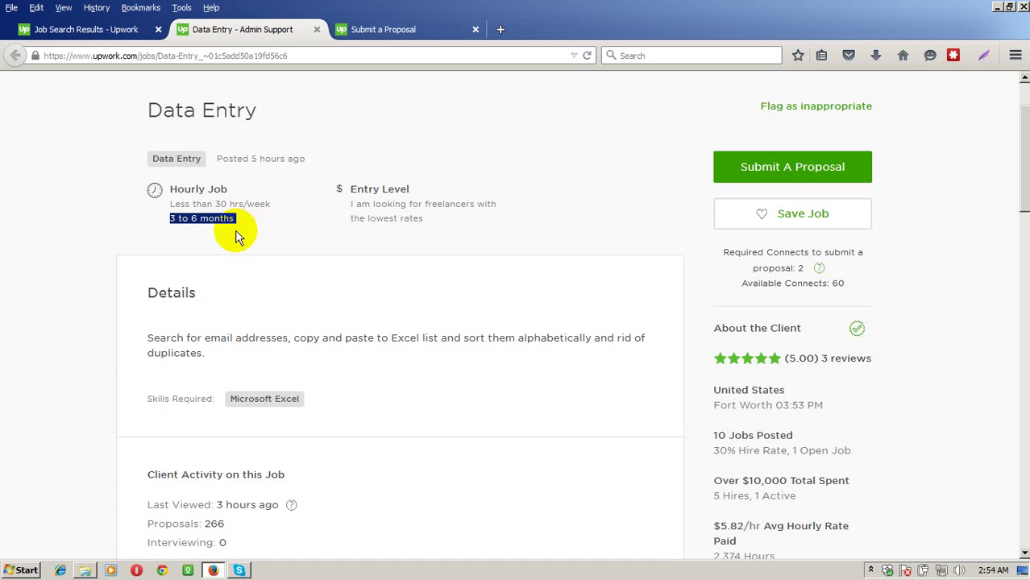
# Check the Connects required to submit a proposal against the available Connects, highlighting both entries
pyautogui.scroll(-2, 337, 211)
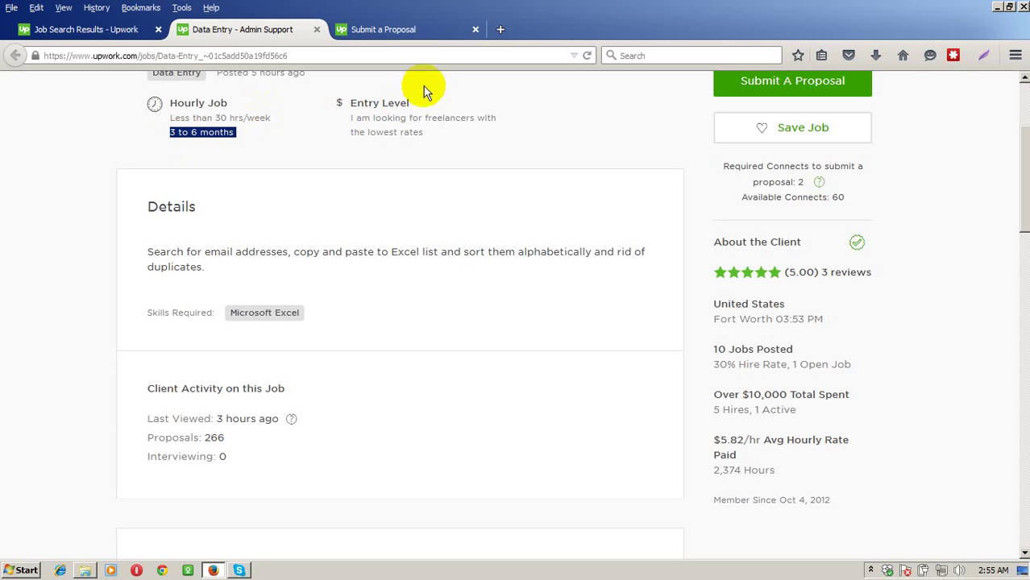
pyautogui.click(727, 166)
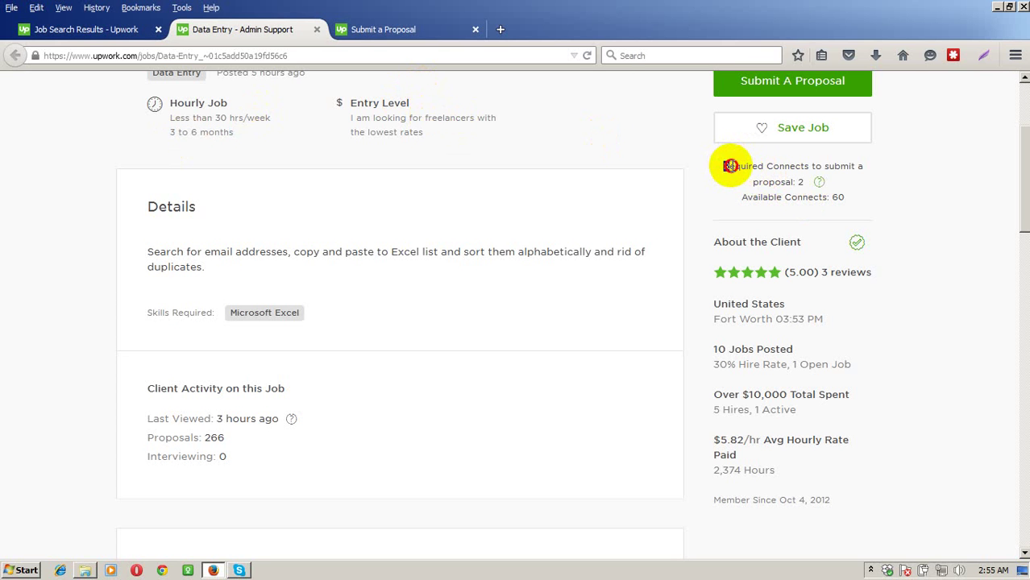
pyautogui.moveTo(727, 166); pyautogui.dragTo(803, 203)
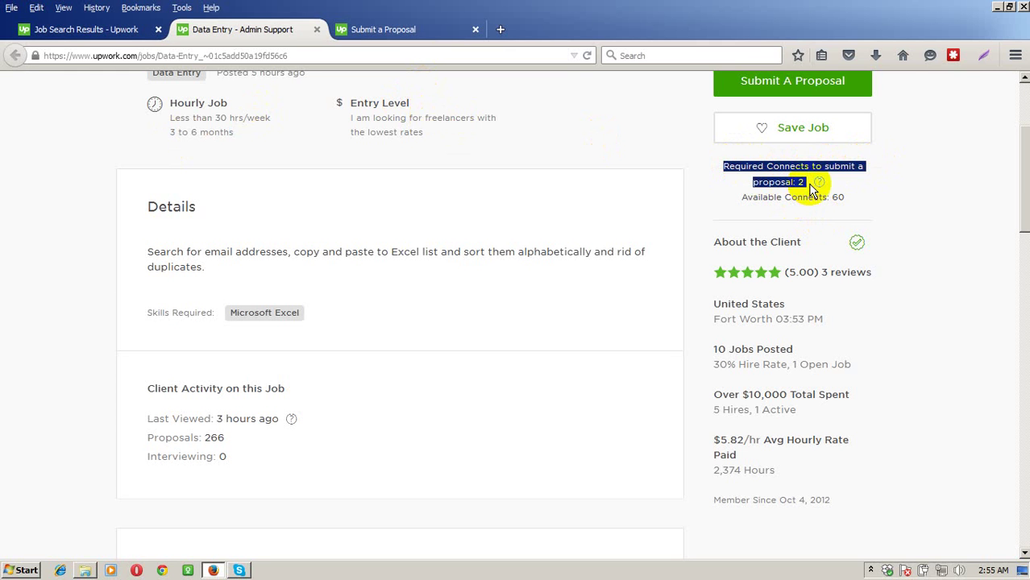
pyautogui.click(799, 182)
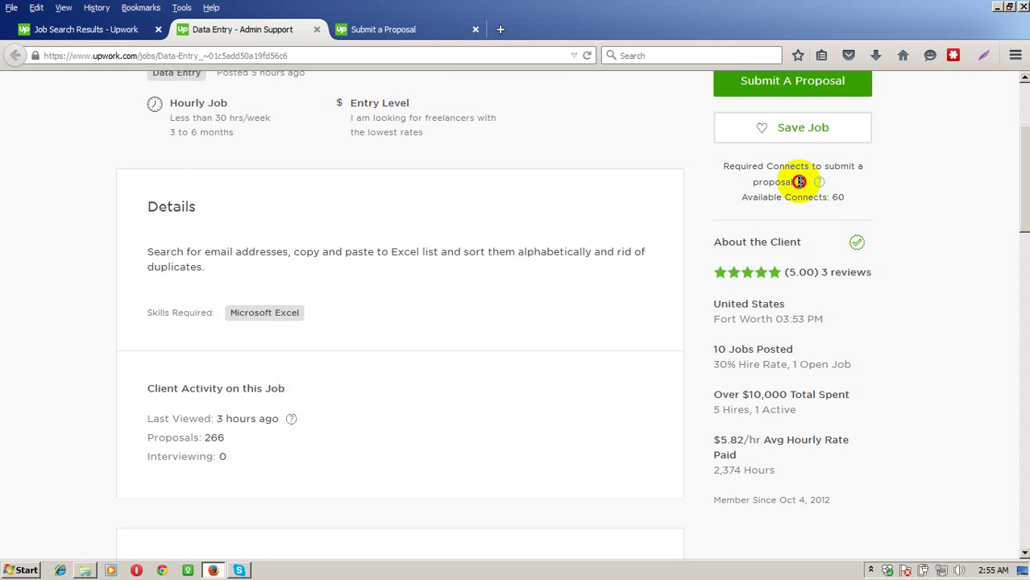
pyautogui.doubleClick(800, 182)
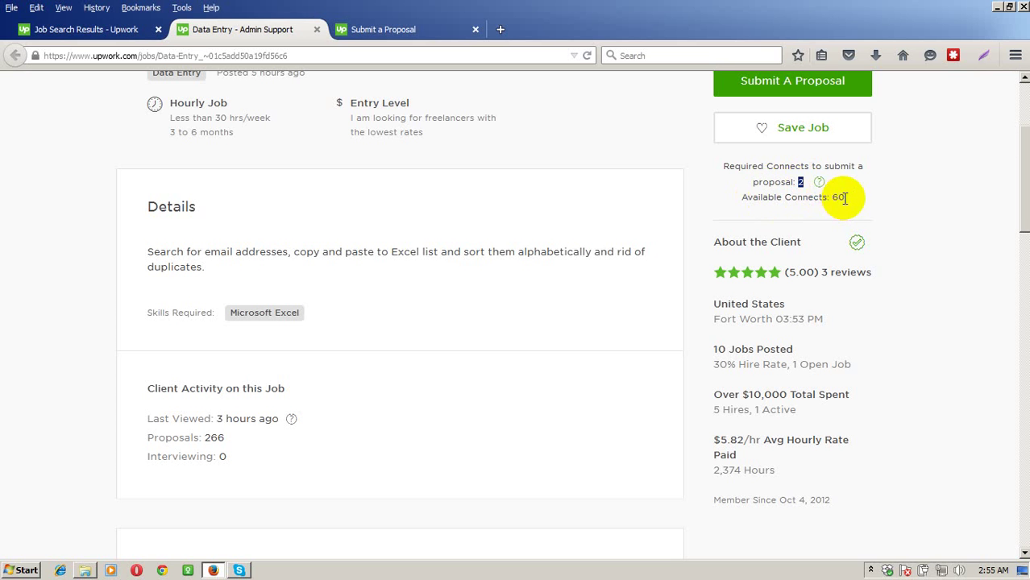
pyautogui.moveTo(844, 198); pyautogui.dragTo(712, 202)
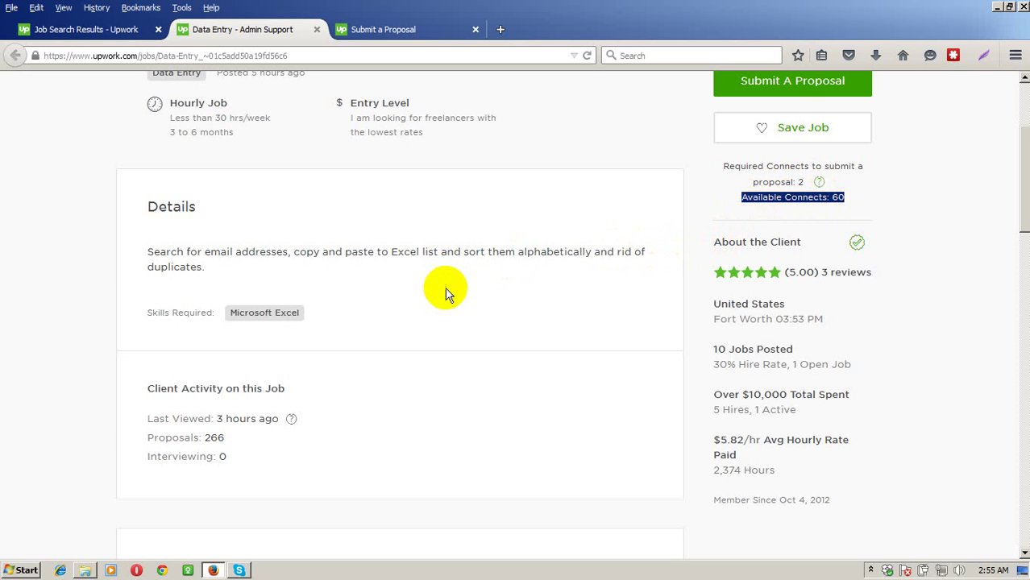
pyautogui.scroll(4, 432, 299)
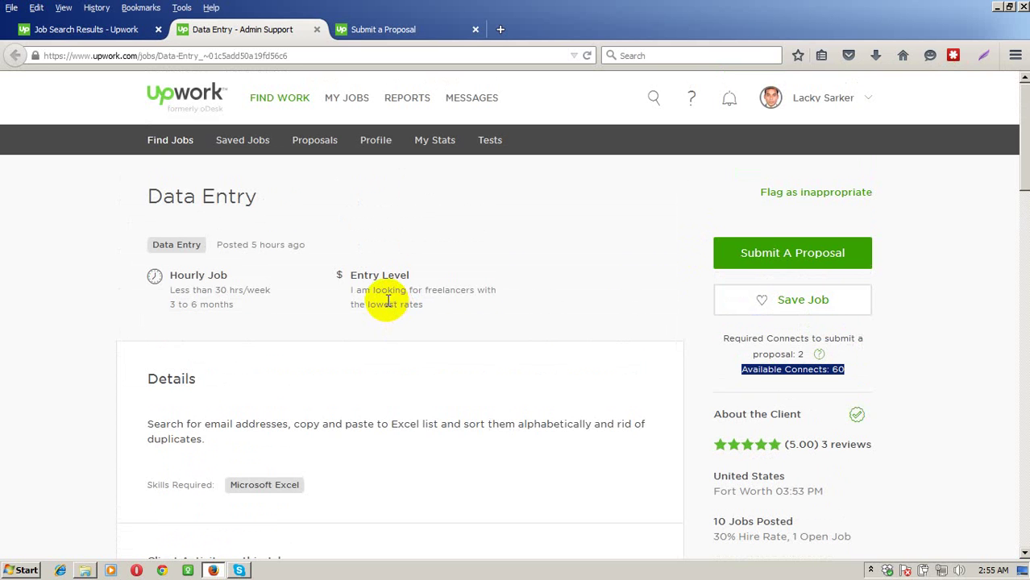
pyautogui.scroll(-2, 356, 221)
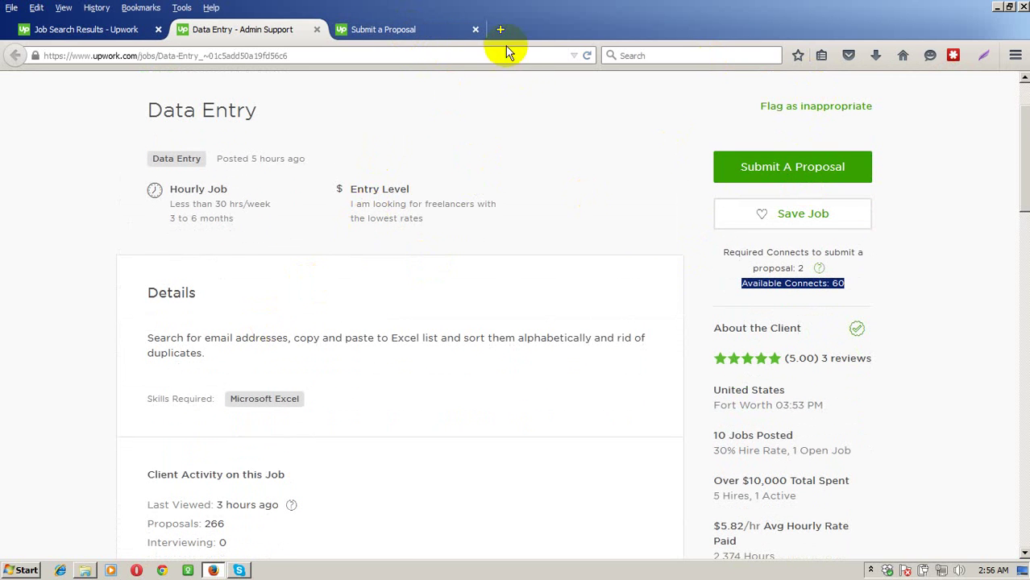
# Switch to the proposal form and review its required, remaining and reset Connects, proposed hourly terms and cover letter section
pyautogui.click(403, 30)
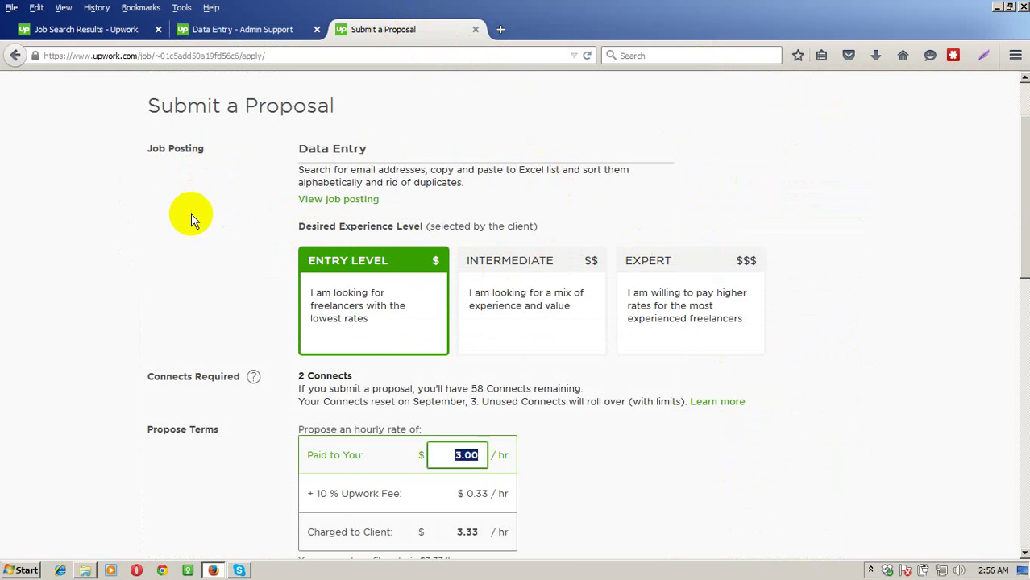
pyautogui.scroll(-2, 191, 216)
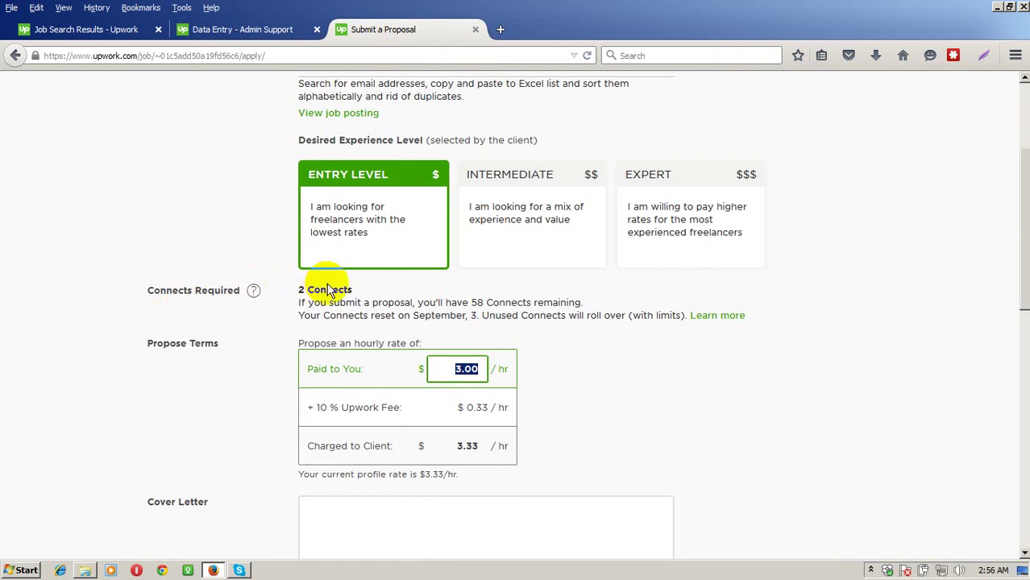
pyautogui.moveTo(301, 290); pyautogui.dragTo(412, 279)
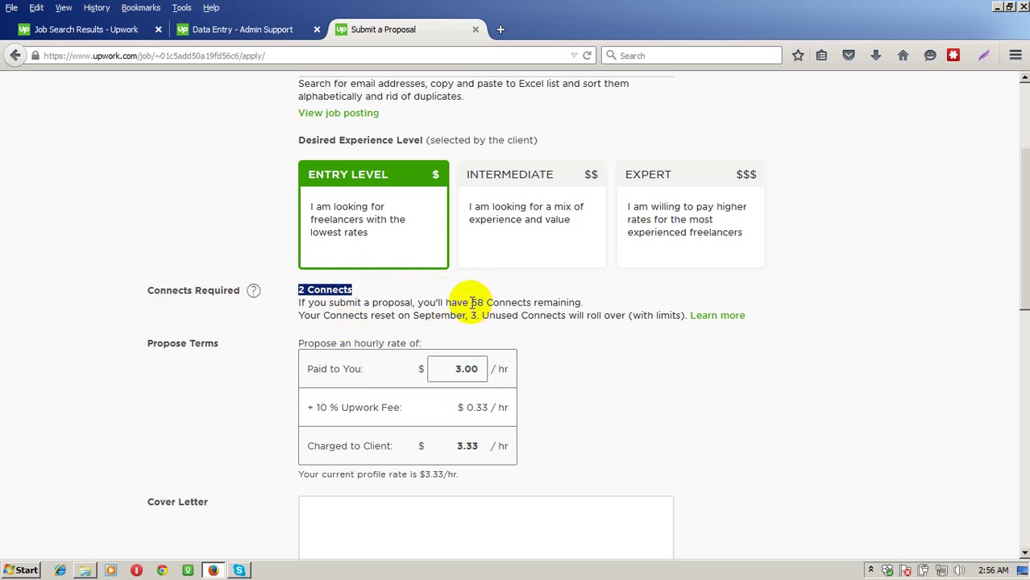
pyautogui.moveTo(470, 302); pyautogui.dragTo(584, 305)
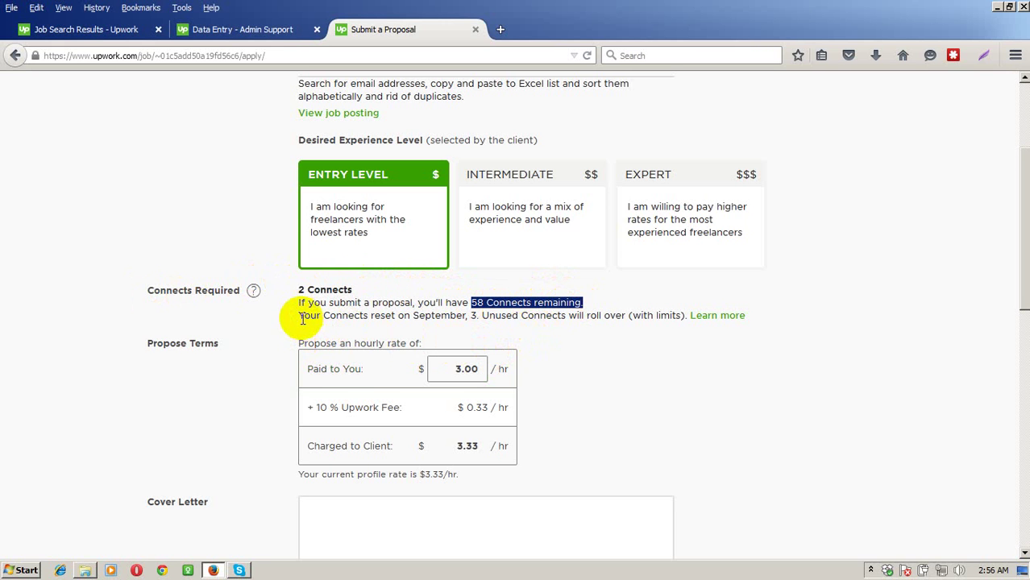
pyautogui.moveTo(298, 316); pyautogui.dragTo(682, 324)
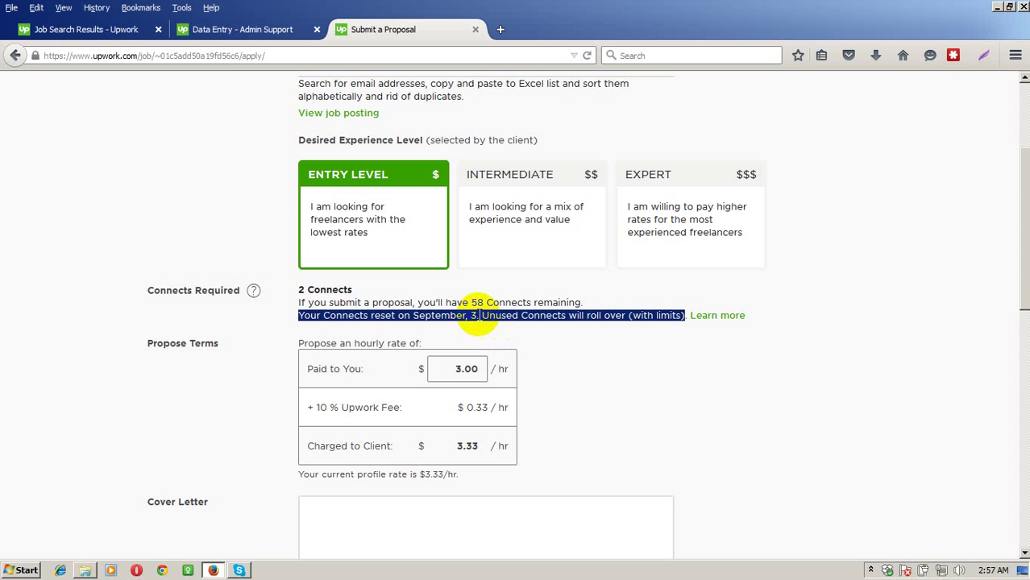
pyautogui.scroll(-5, 479, 316)
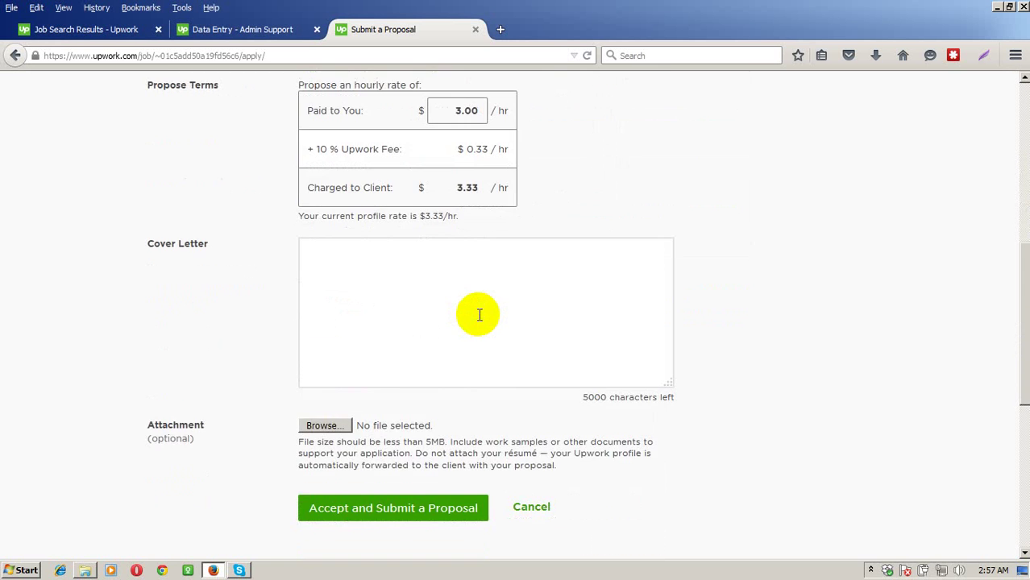
pyautogui.scroll(3, 474, 338)
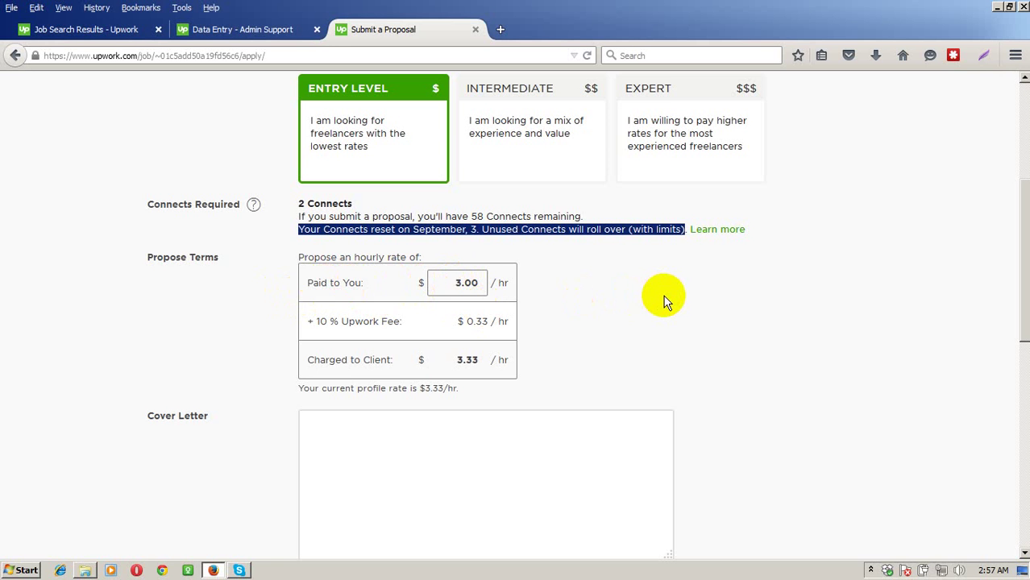
pyautogui.scroll(-2, 656, 295)
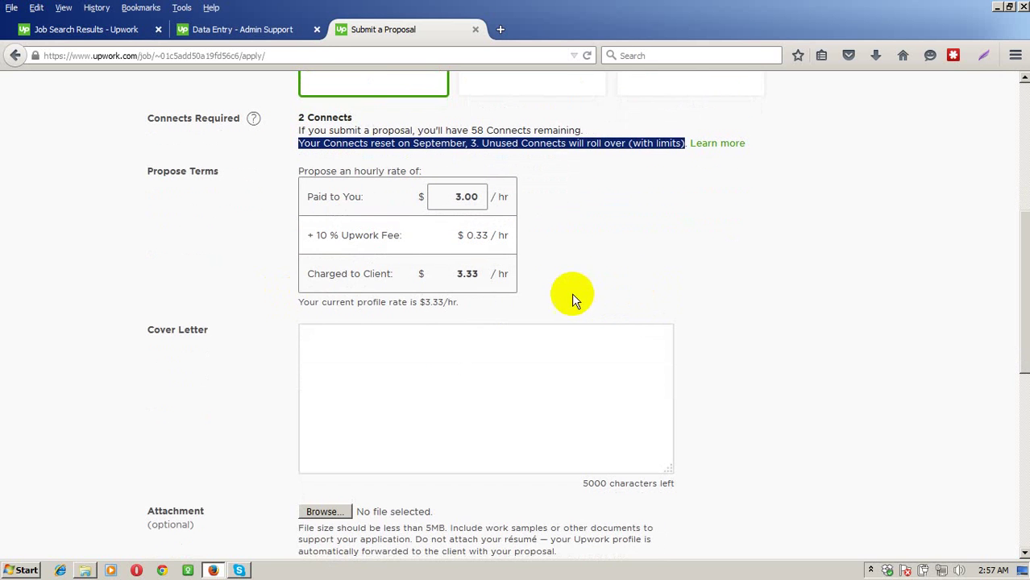
# Copy the job description from the posting summary into the Cover Letter, leaving blank space above it, and place the cursor there
pyautogui.scroll(8, 423, 346)
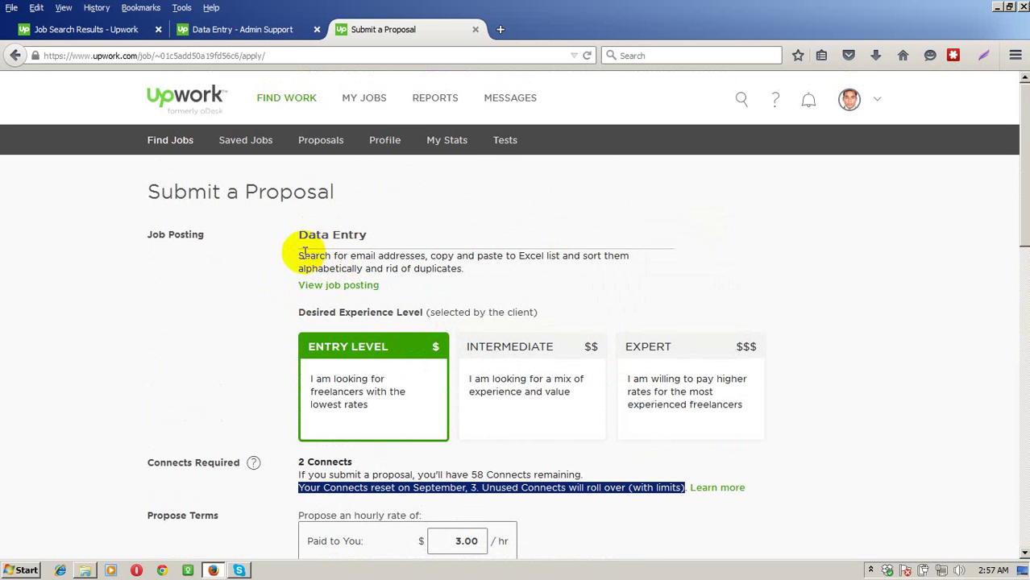
pyautogui.moveTo(299, 256); pyautogui.dragTo(476, 274)
pyautogui.hotkey('ctrl', 'c')
pyautogui.scroll(-10, 473, 272)
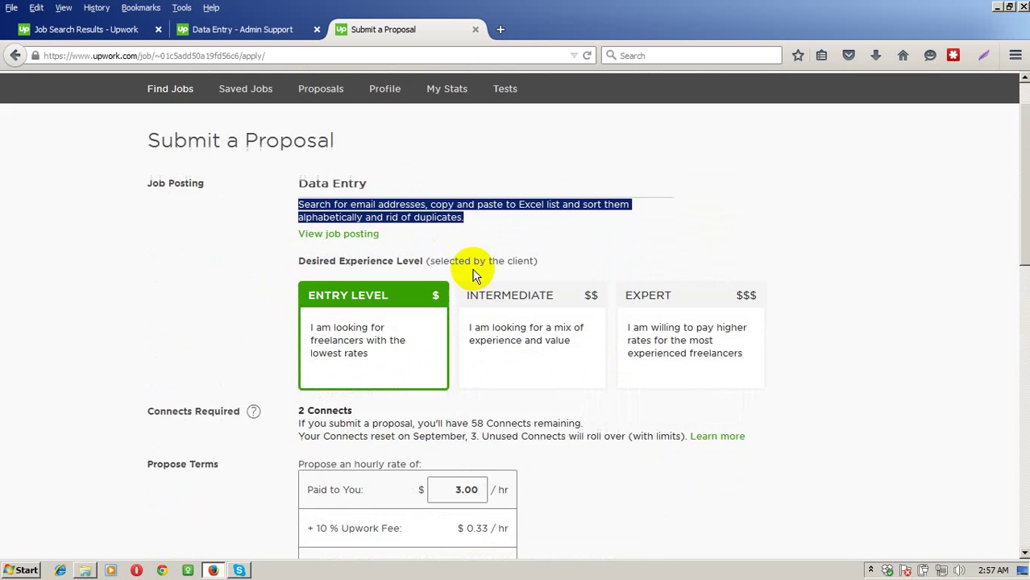
pyautogui.click(417, 225)
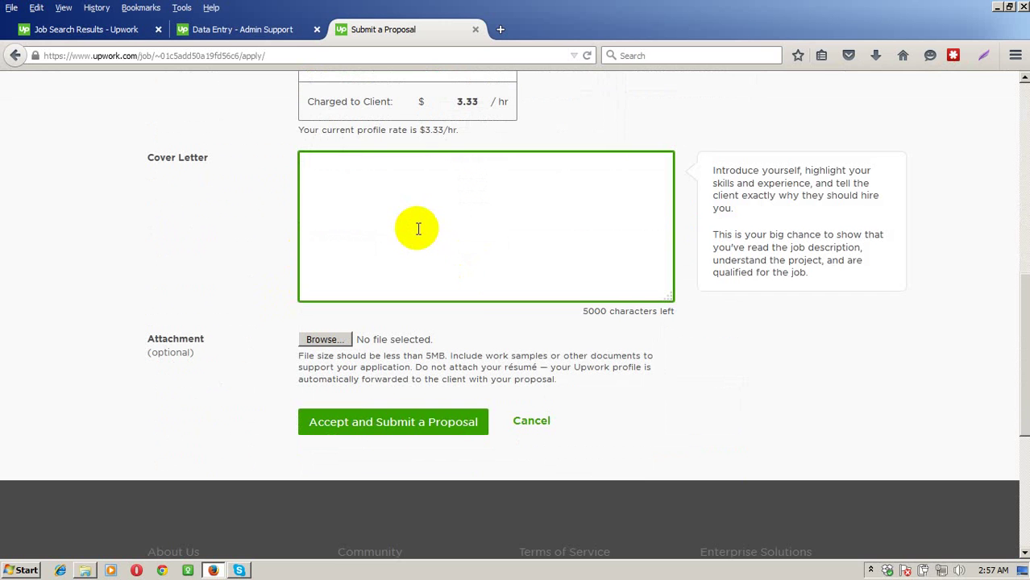
pyautogui.press('Return')
pyautogui.hotkey('ctrl', 'v')
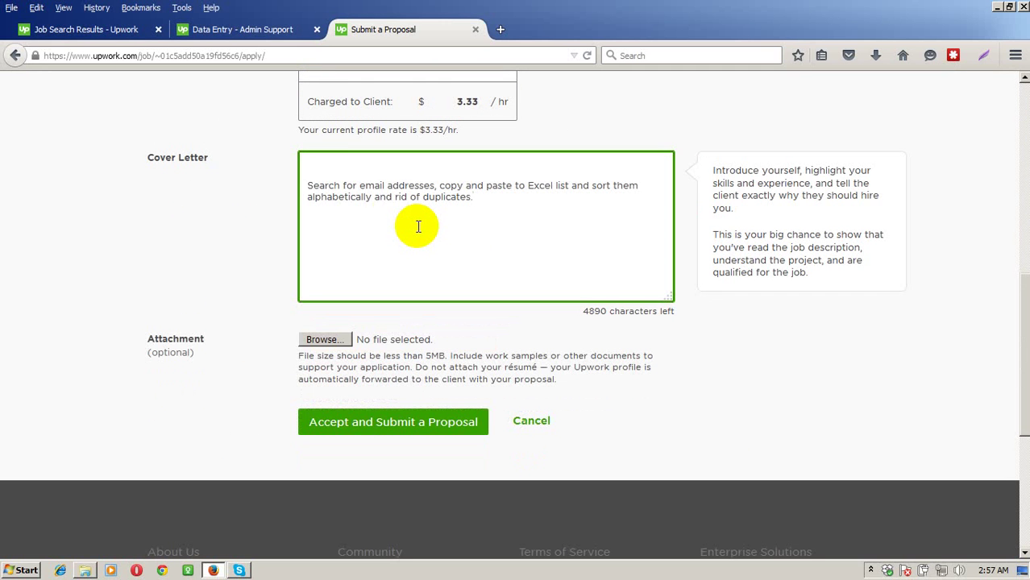
pyautogui.click(330, 158)
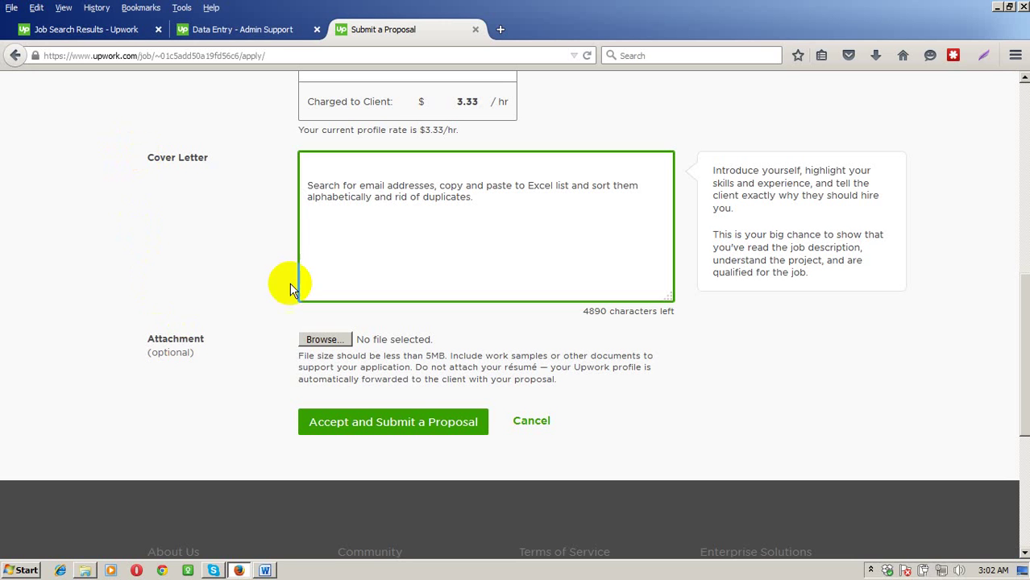
# Copy the prepared letter from "Dear Hiring Manager," through the signature in the Word document and replace the Cover Letter text with it
pyautogui.click(264, 570)
pyautogui.click(173, 170)
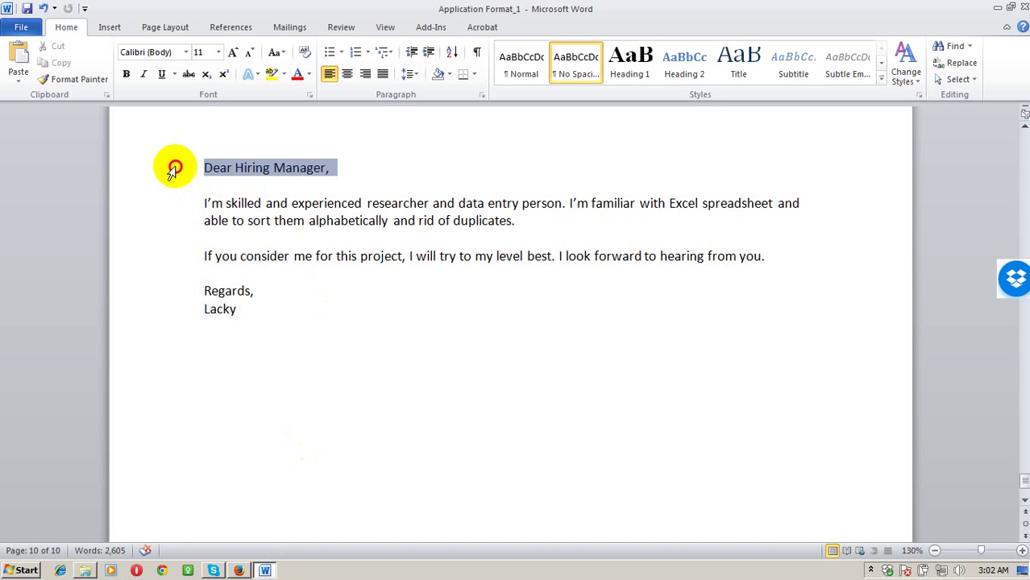
pyautogui.moveTo(173, 169); pyautogui.dragTo(162, 311)
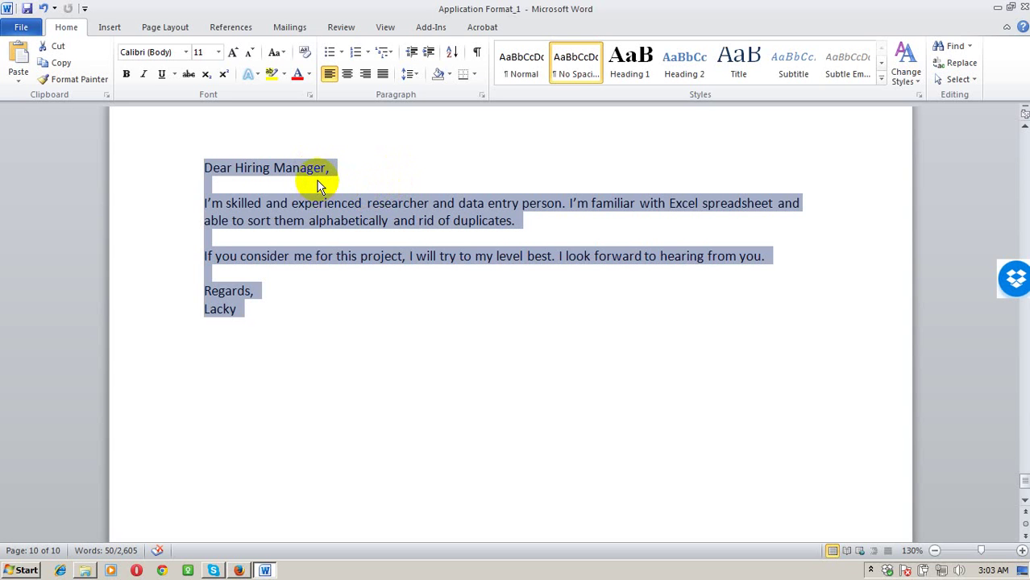
pyautogui.hotkey('ctrl', 'c')
pyautogui.click(241, 570)
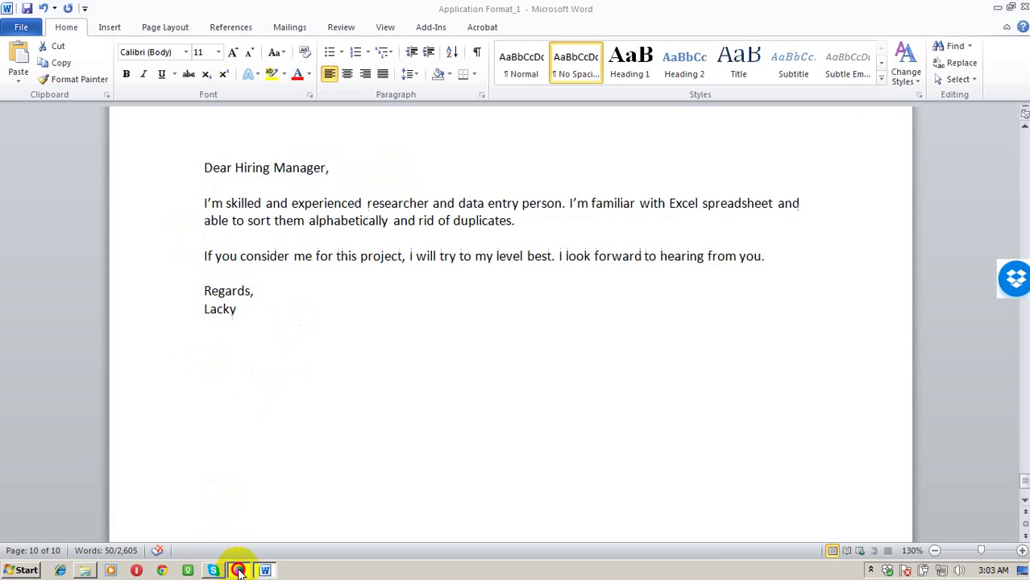
pyautogui.click(490, 199)
pyautogui.hotkey('ctrl', 'a')
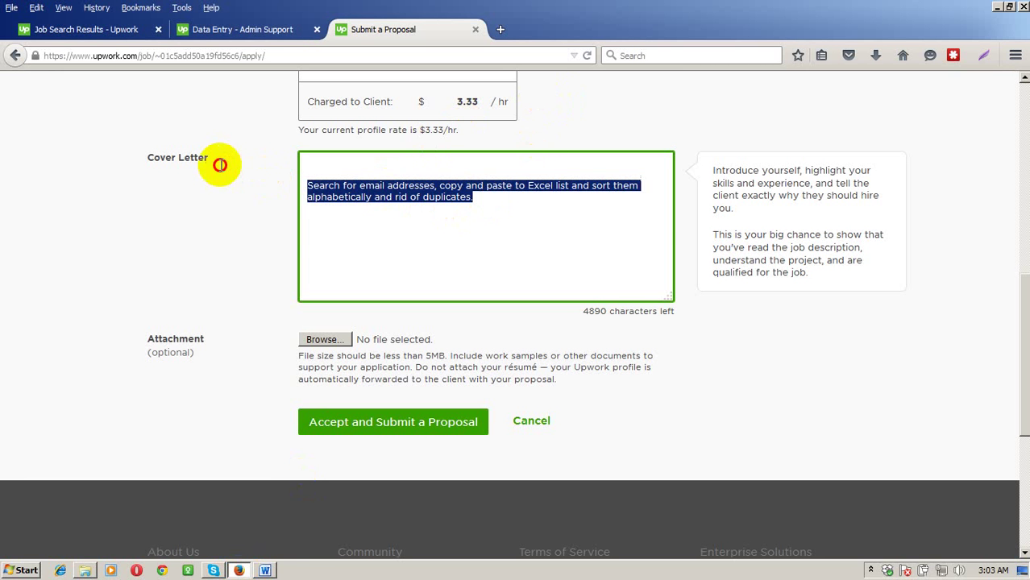
pyautogui.hotkey('ctrl', 'v')
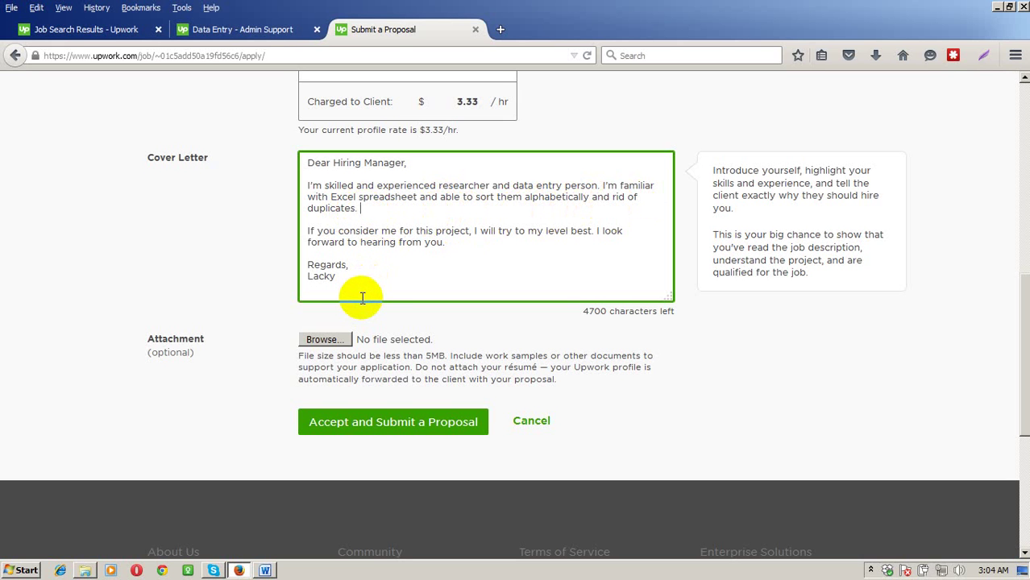
# Add the sentence "I've 5 years research and Excel listing experience." to the end of the cover letter's first body paragraph
pyautogui.write("I've 5 years research")
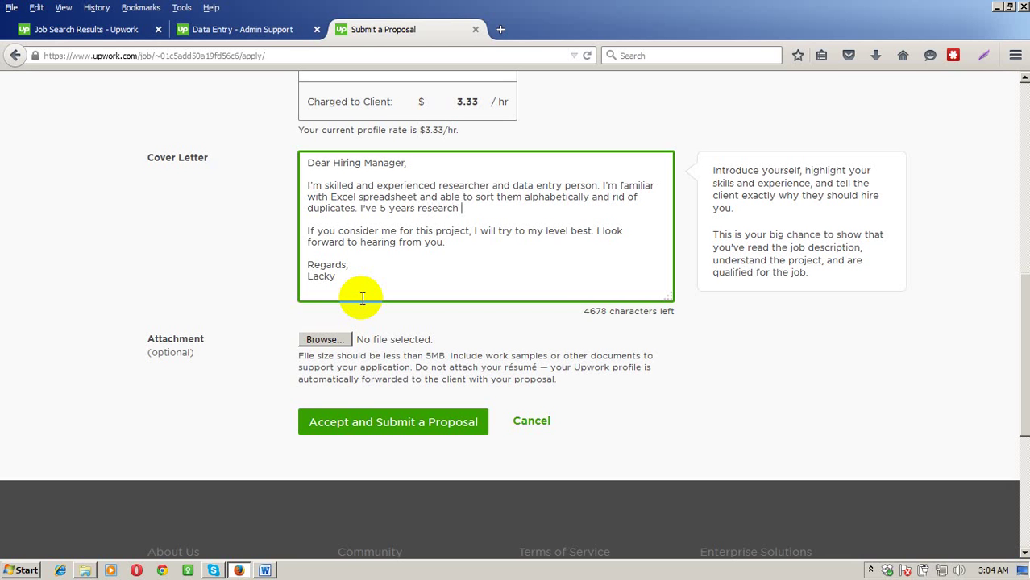
pyautogui.write(' and')
pyautogui.doubleClick(332, 197)
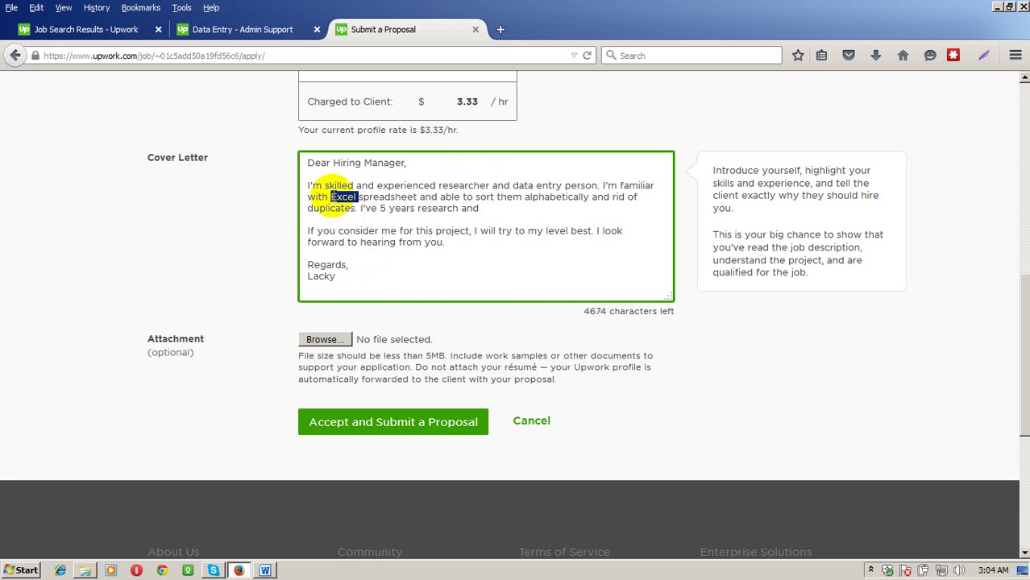
pyautogui.click(507, 208)
pyautogui.hotkey('ctrl', 'v')
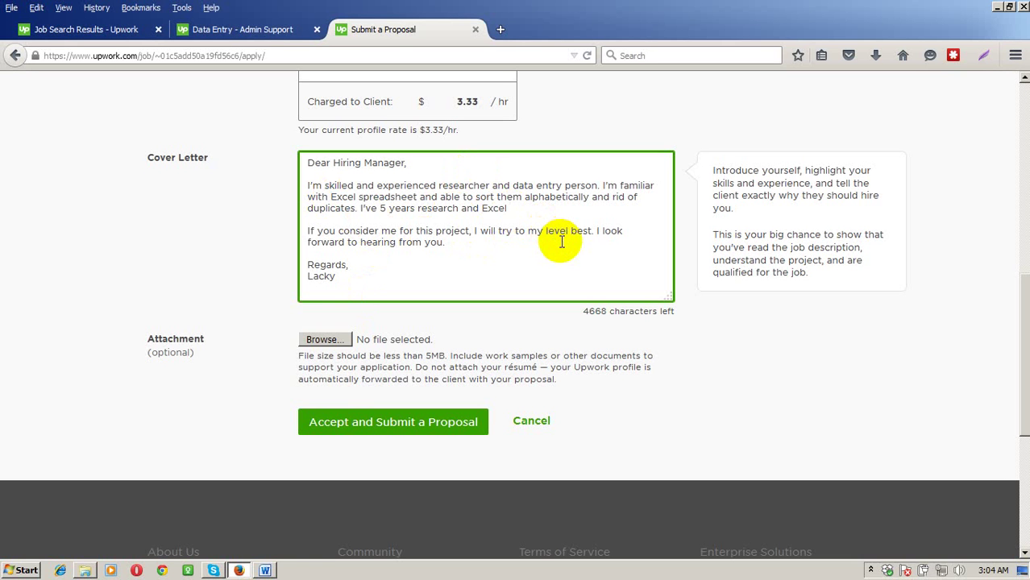
pyautogui.write('listing experience.')
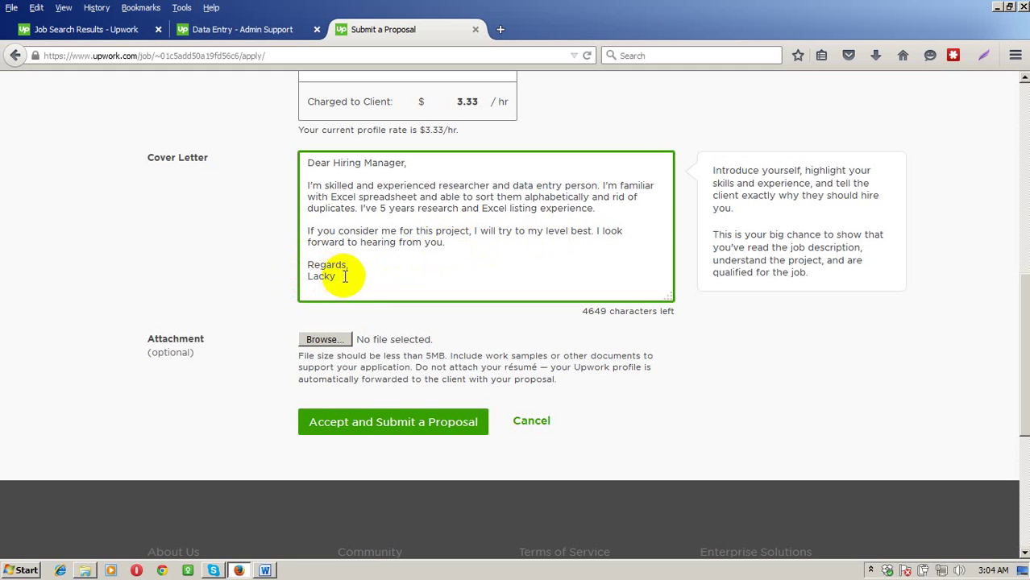
# Compare the job description in the posting summary with the cover letter, highlighting the description text
pyautogui.scroll(2, 443, 242)
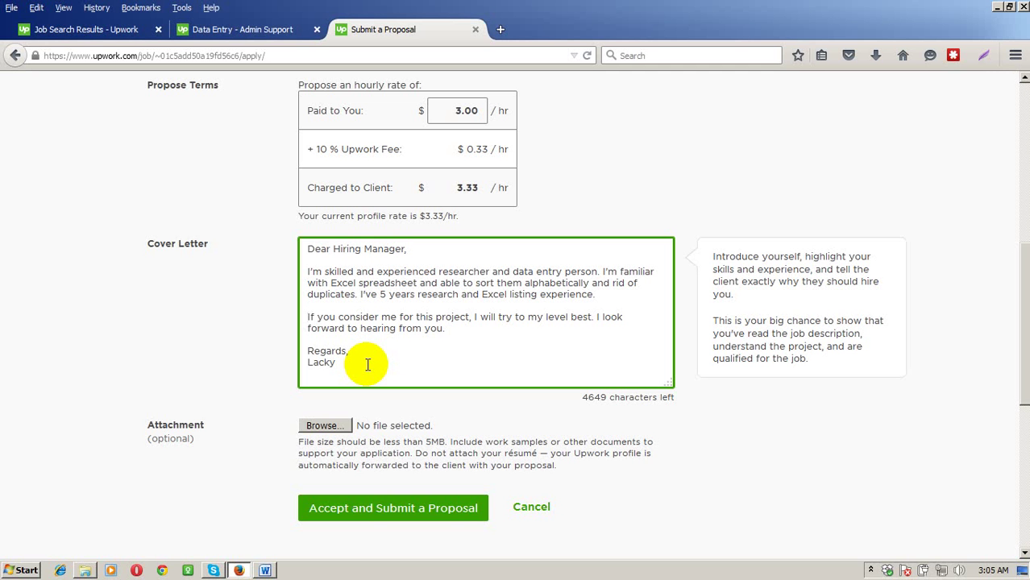
pyautogui.scroll(5, 552, 322)
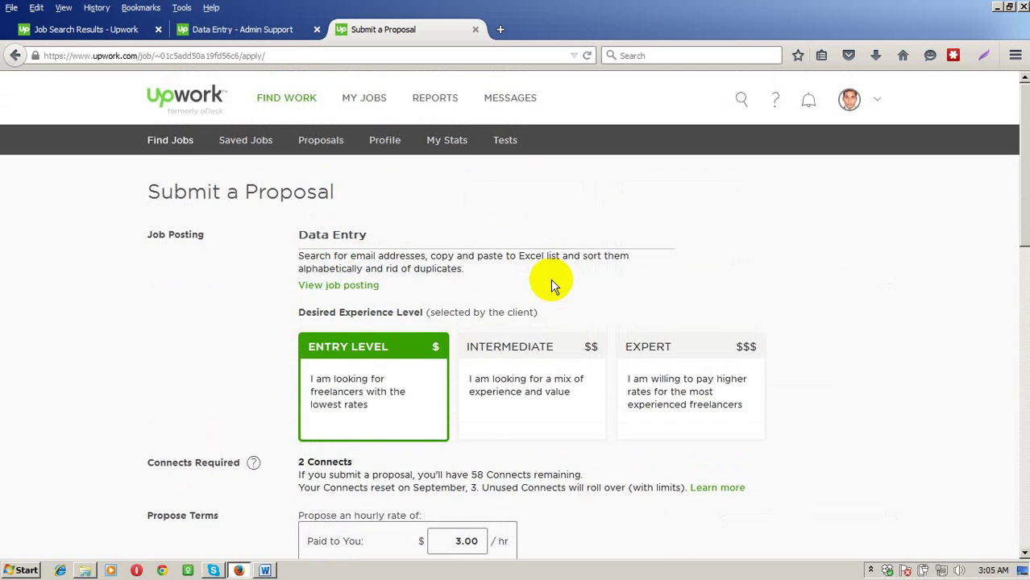
pyautogui.scroll(-2, 545, 281)
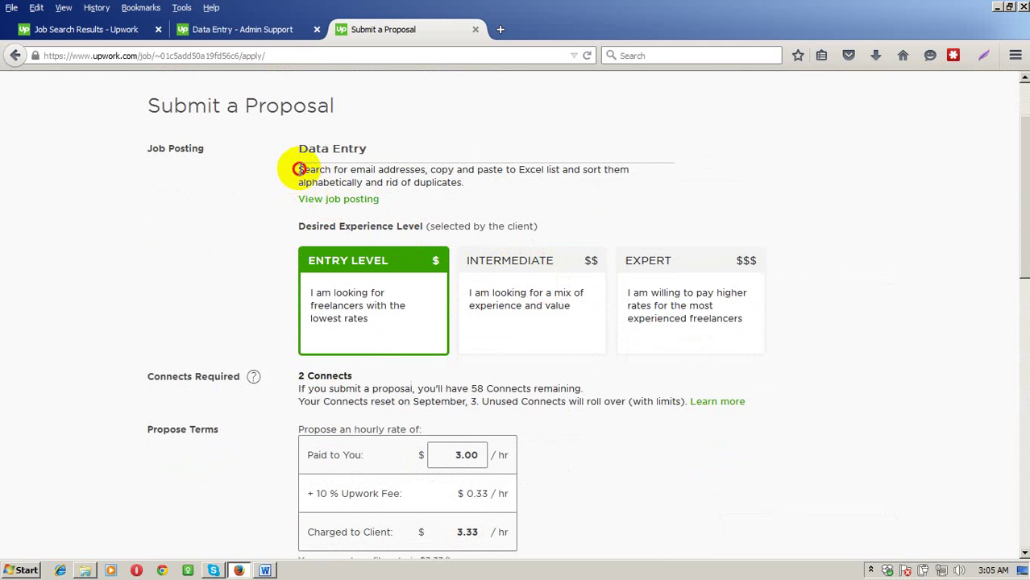
pyautogui.moveTo(300, 169); pyautogui.dragTo(486, 183)
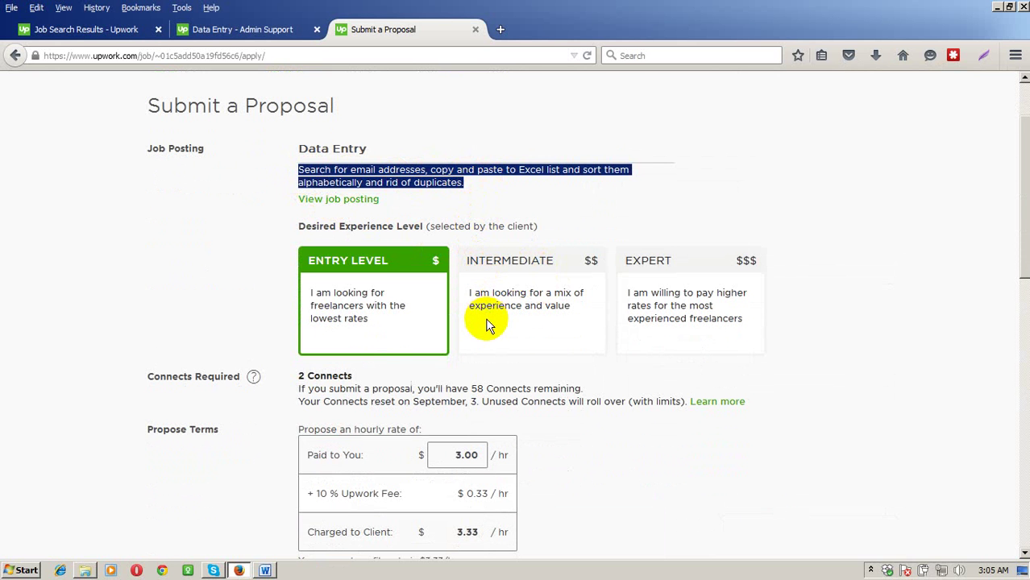
pyautogui.scroll(-6, 485, 322)
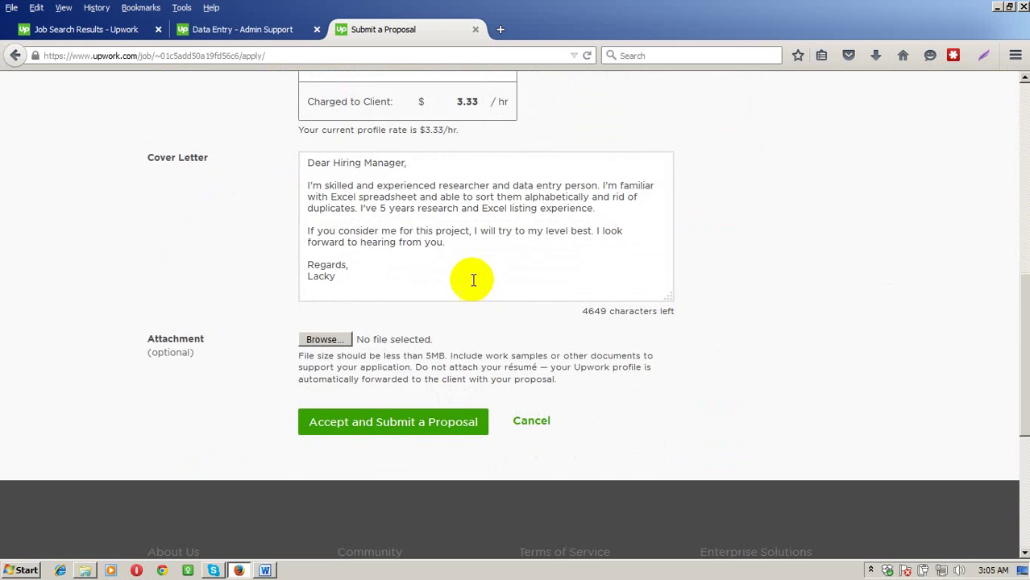
pyautogui.scroll(6, 475, 282)
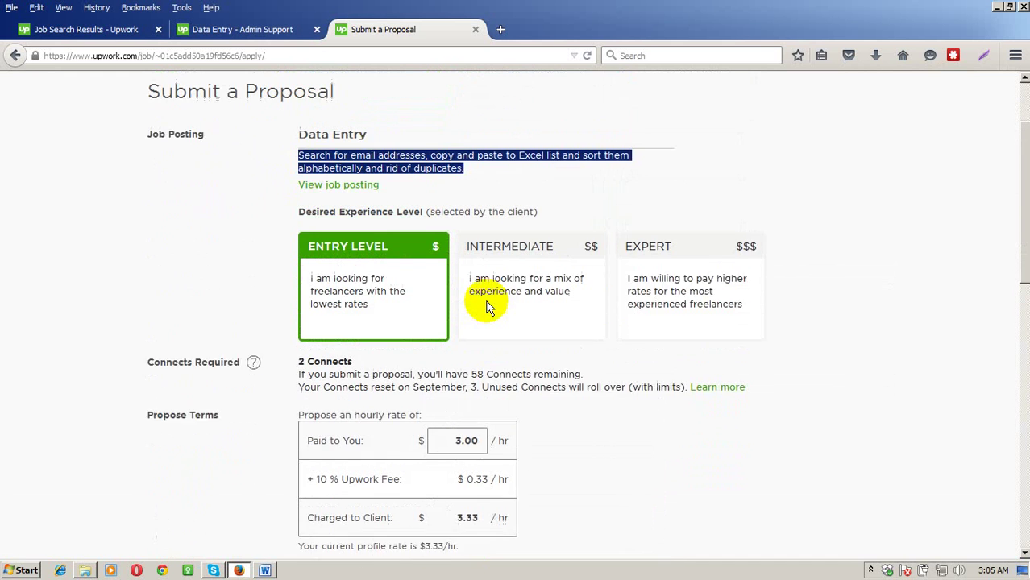
pyautogui.scroll(-1, 476, 334)
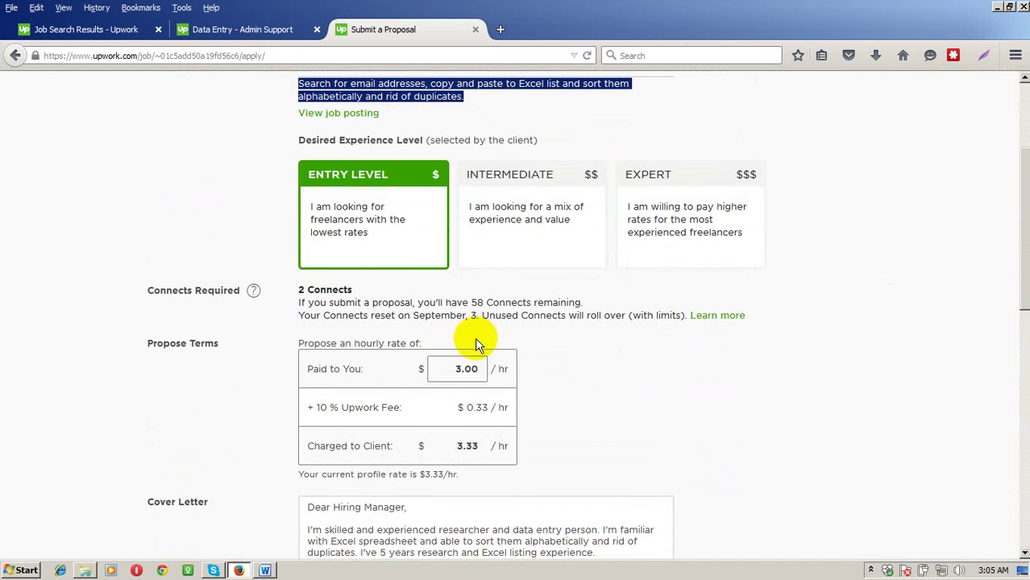
pyautogui.scroll(-4, 475, 344)
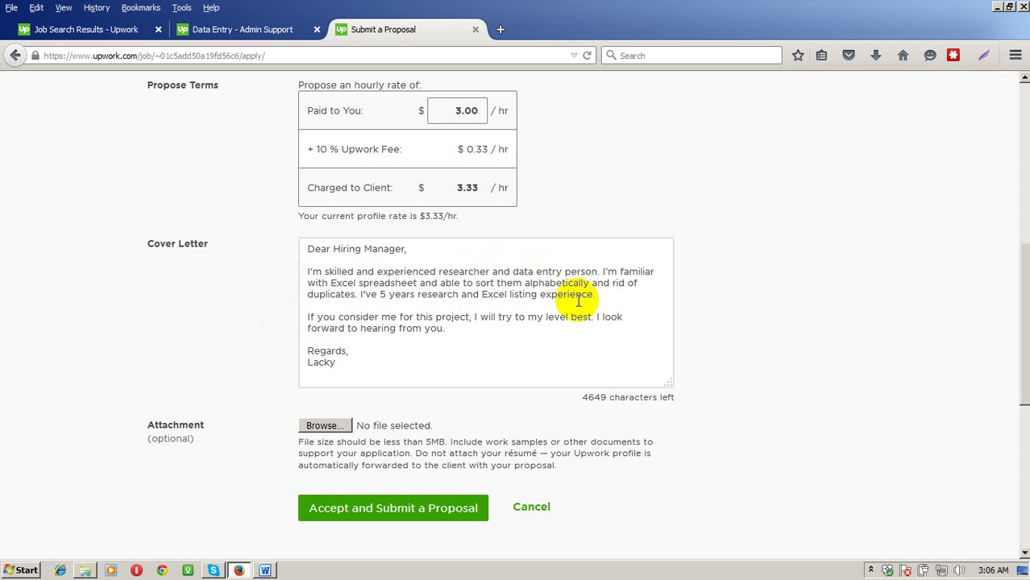
# Delete the sentence about 5 years of research and Excel listing experience from the cover letter and check the "Regards," closing
pyautogui.moveTo(603, 295); pyautogui.dragTo(359, 293)
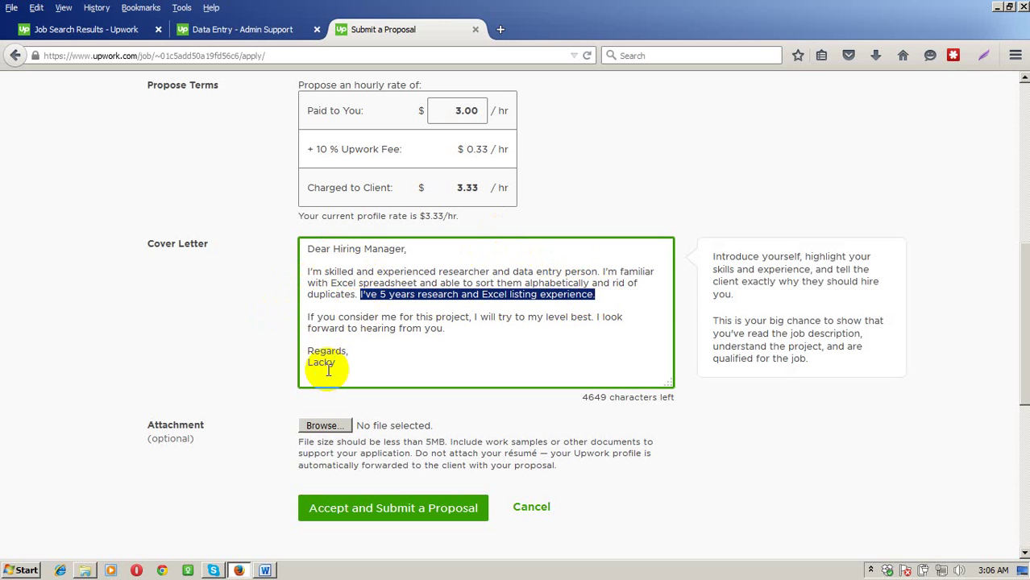
pyautogui.press('BackSpace')
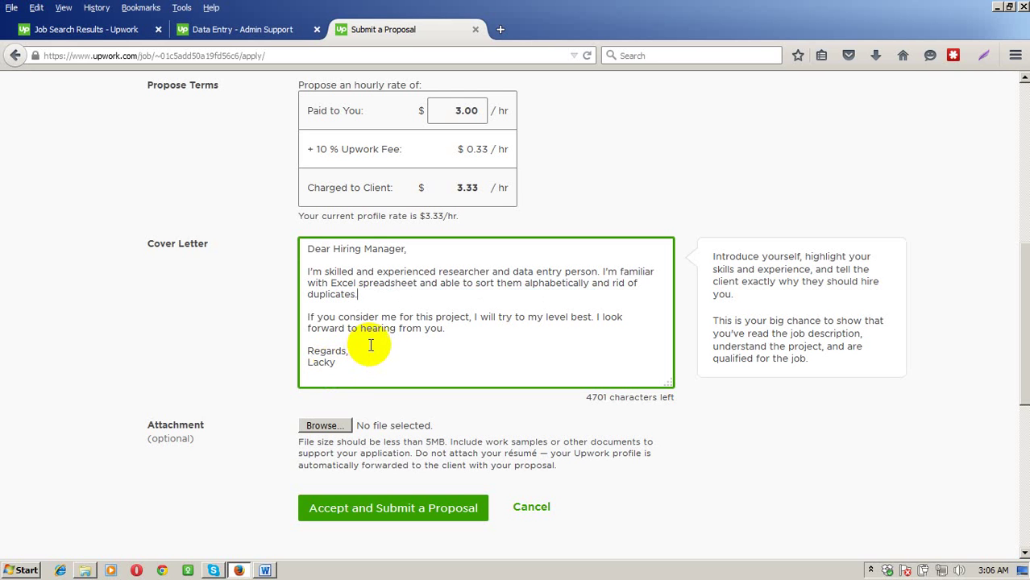
pyautogui.moveTo(355, 353); pyautogui.dragTo(269, 349)
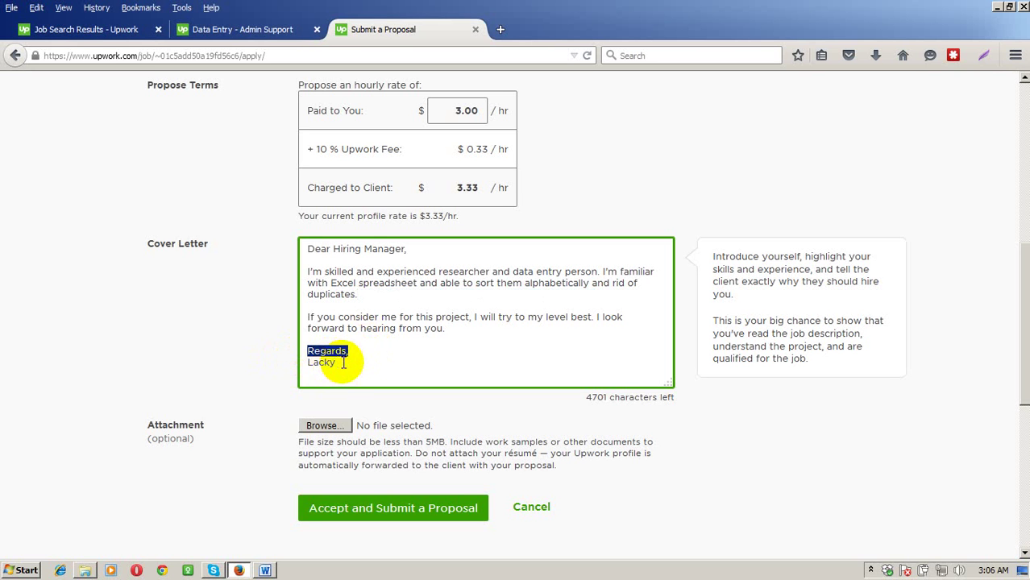
pyautogui.click(336, 362)
pyautogui.moveTo(353, 354); pyautogui.dragTo(301, 359)
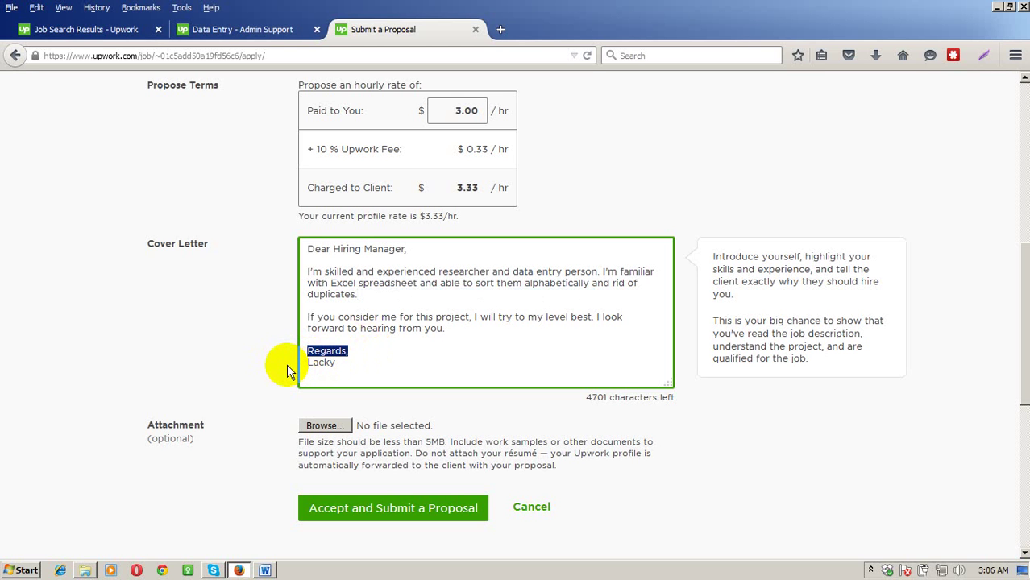
pyautogui.click(357, 300)
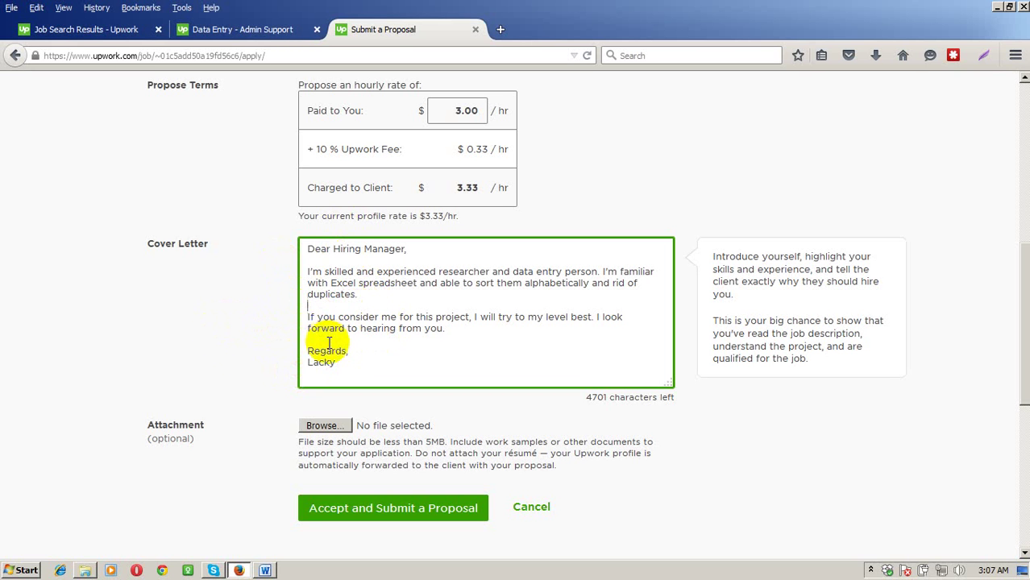
# Review the completed proposal form from the job posting to the attachment section and submit the proposal for the Data Entry job
pyautogui.scroll(-4, 207, 375)
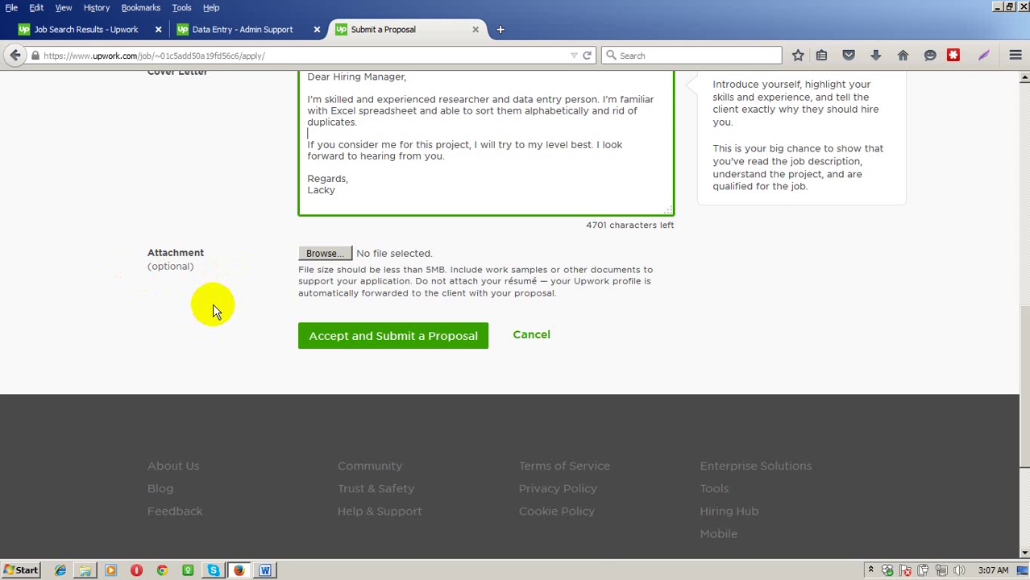
pyautogui.scroll(5, 212, 306)
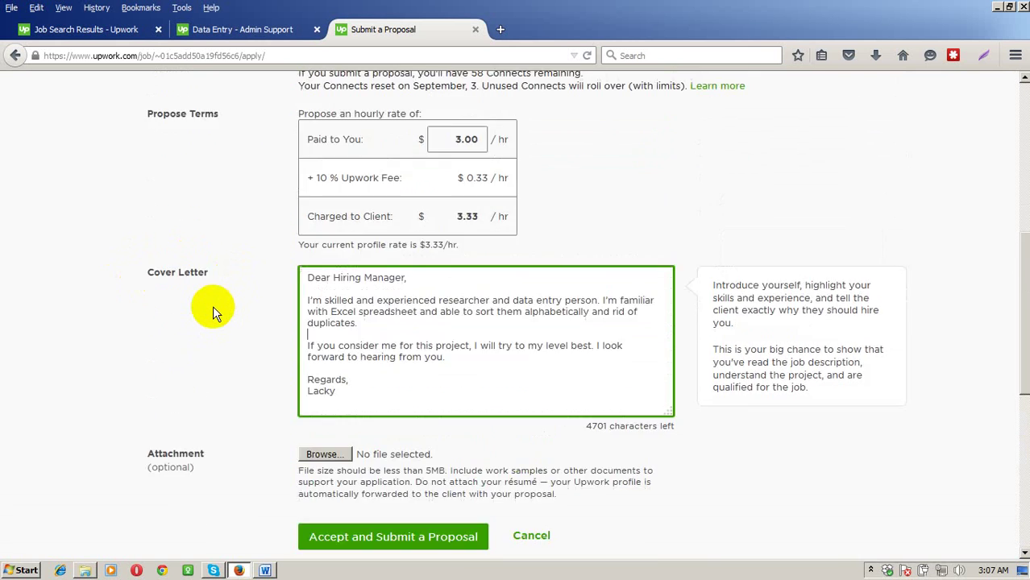
pyautogui.scroll(3, 214, 310)
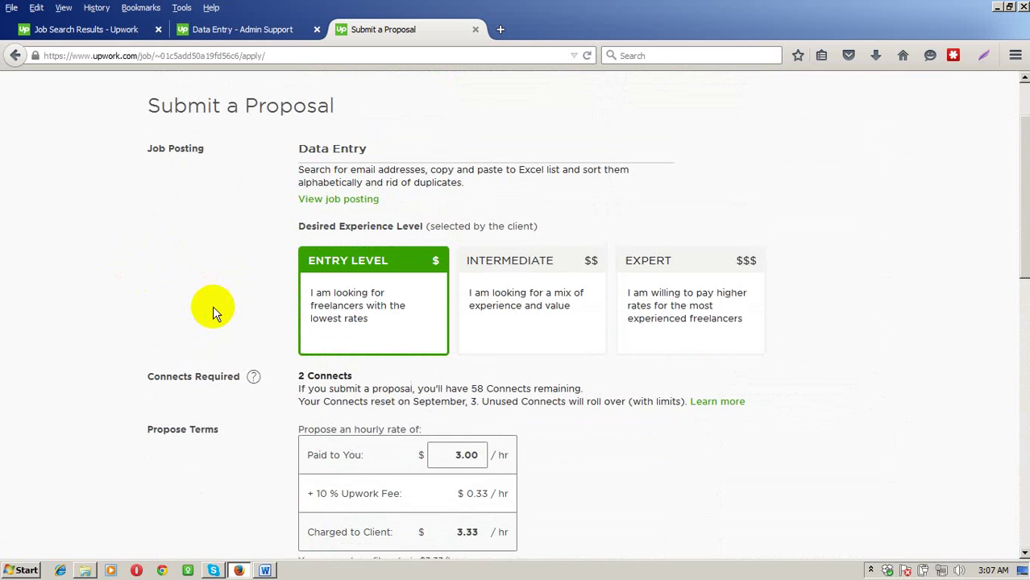
pyautogui.scroll(-6, 213, 305)
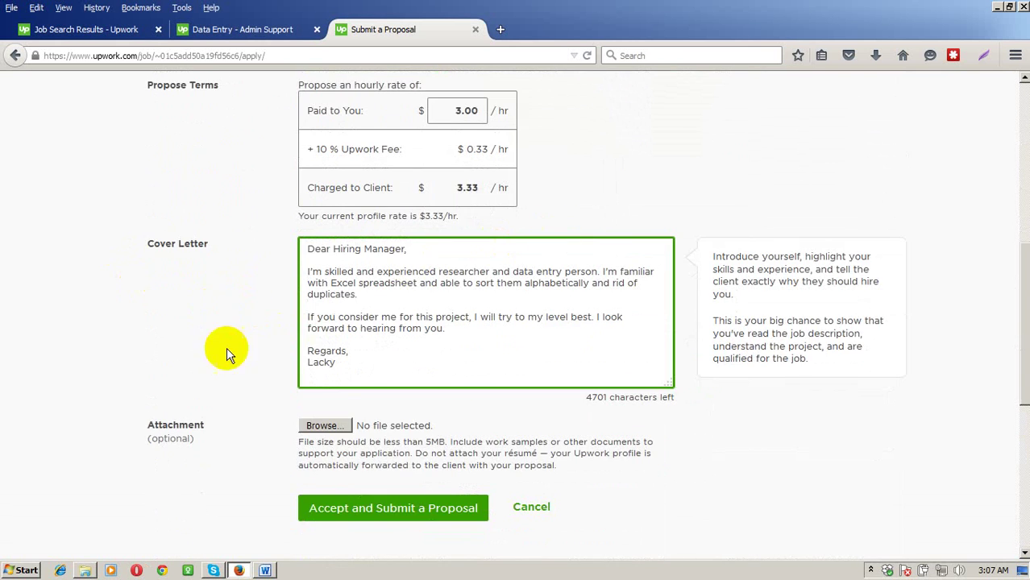
pyautogui.scroll(-3, 226, 352)
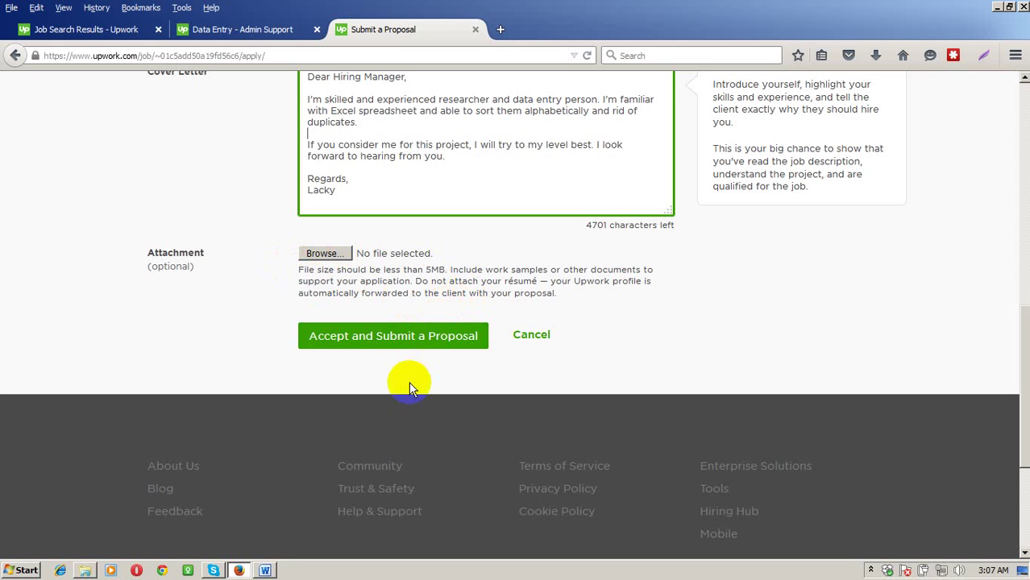
pyautogui.click(359, 343)
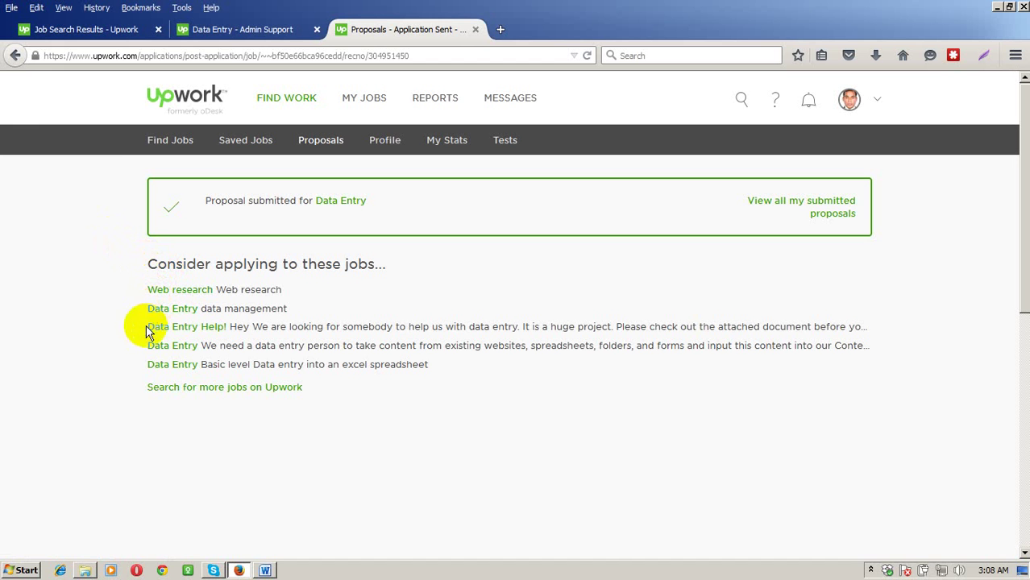
pyautogui.click(222, 387)
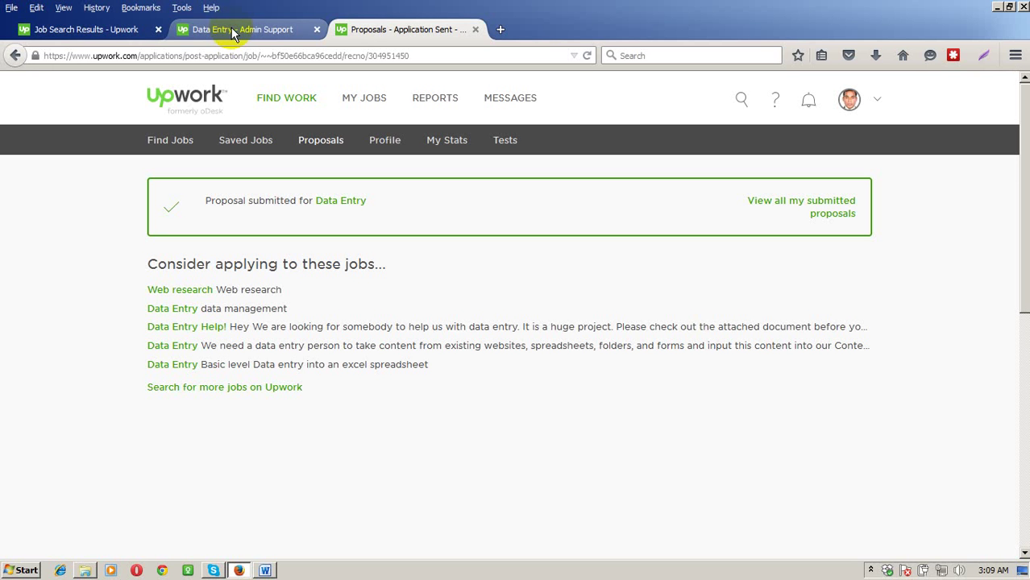
# Switch to the letter in Word and add a "Contact info" heading below the signature, separated by blank space
pyautogui.click(266, 570)
pyautogui.click(242, 342)
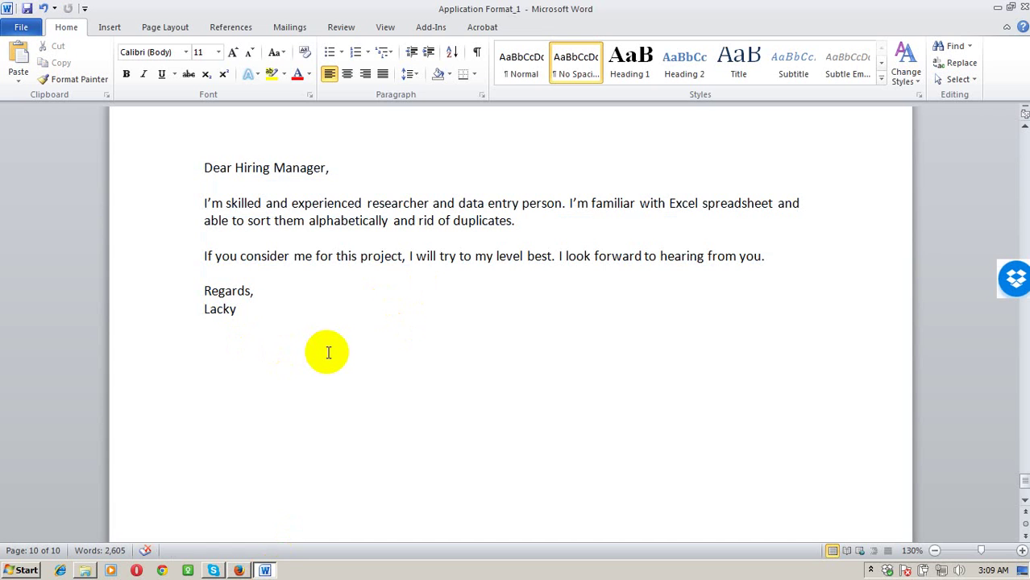
pyautogui.press('Return')
pyautogui.write('Contact')
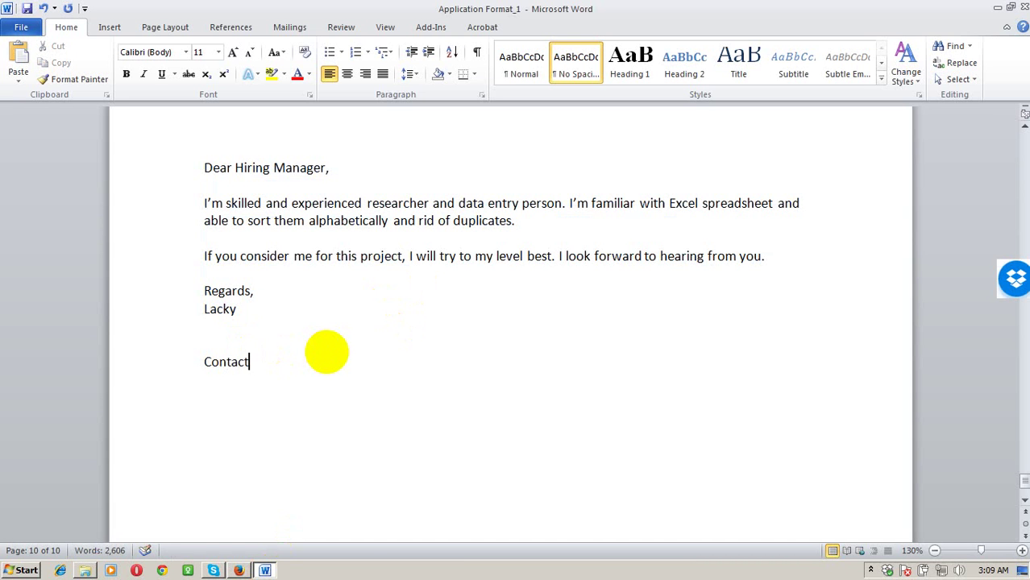
pyautogui.write(' info')
# List "Skype", "Email" and "links" on separate lines under the Contact info heading
pyautogui.press('Return')
pyautogui.write('Skyp')
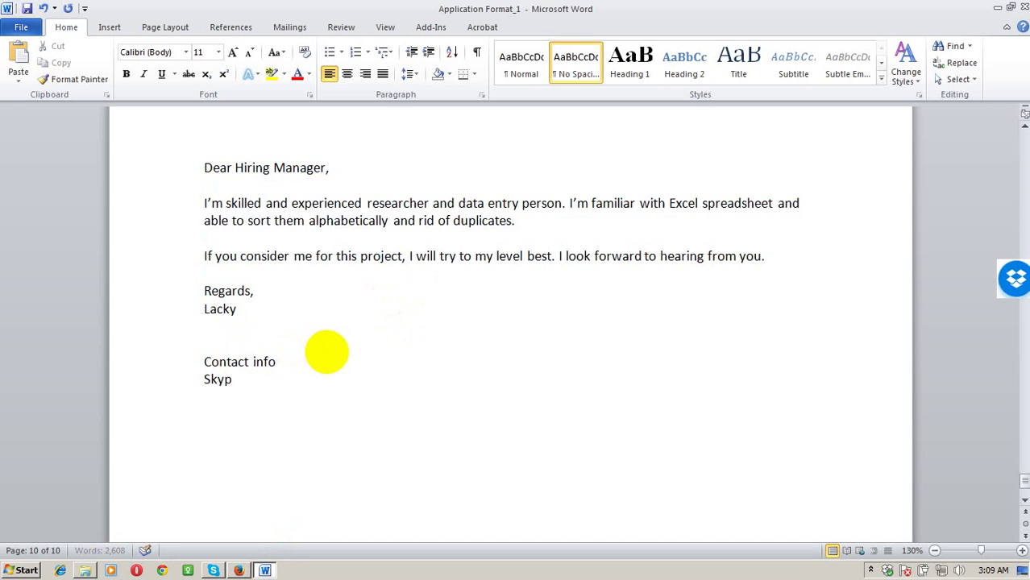
pyautogui.write('e')
pyautogui.press('Return')
pyautogui.write('email')
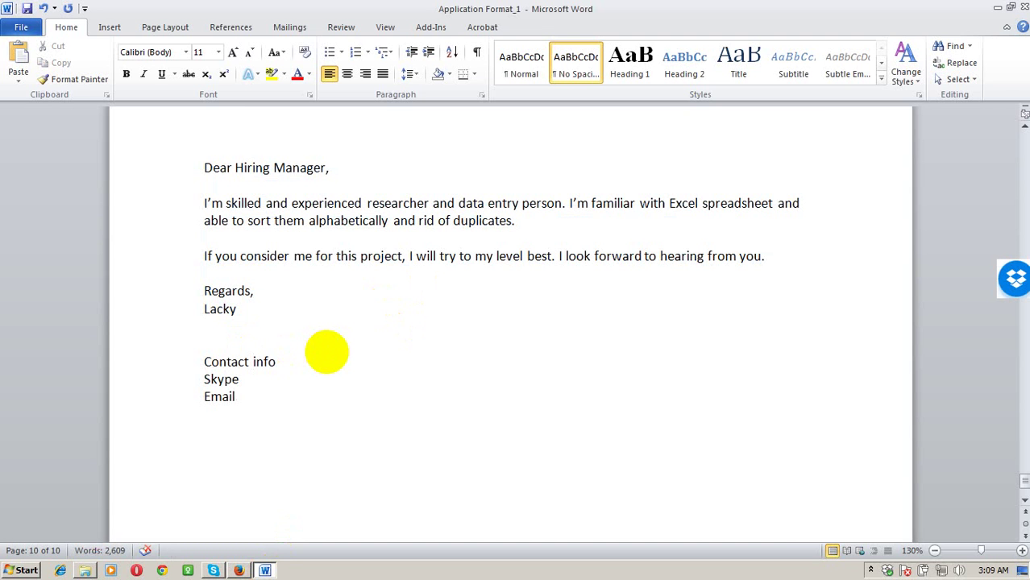
pyautogui.press('Return')
pyautogui.scroll(-1, 327, 359)
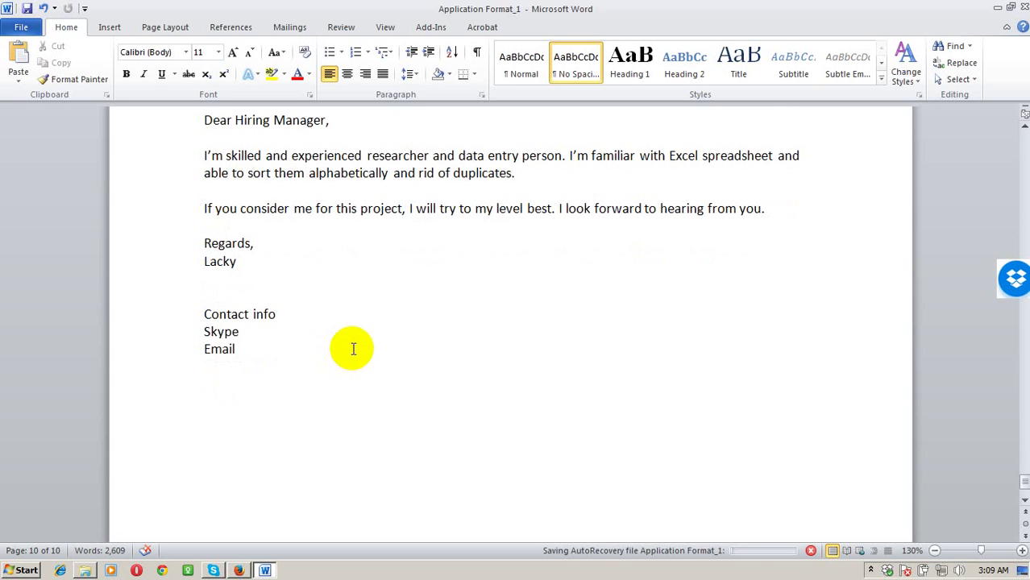
pyautogui.write('links')
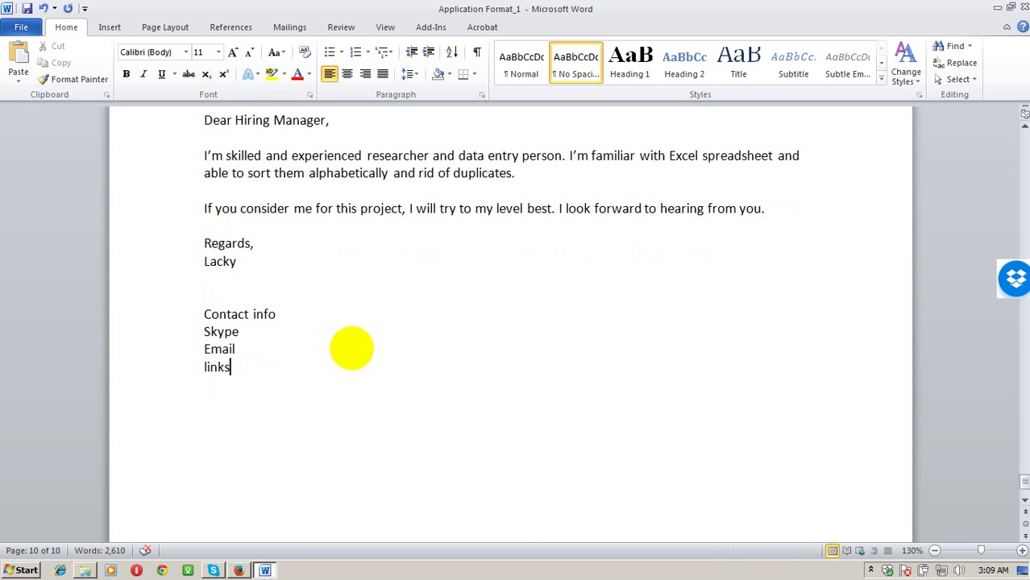
# Add a "Mobile no" line below Links in the Contact info list
pyautogui.press('Return')
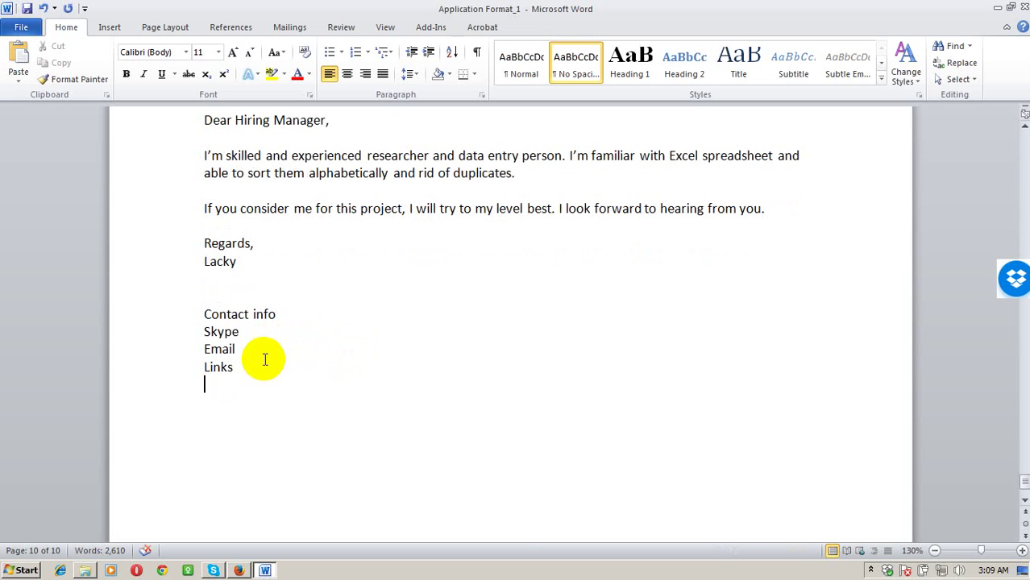
pyautogui.write('mobile n')
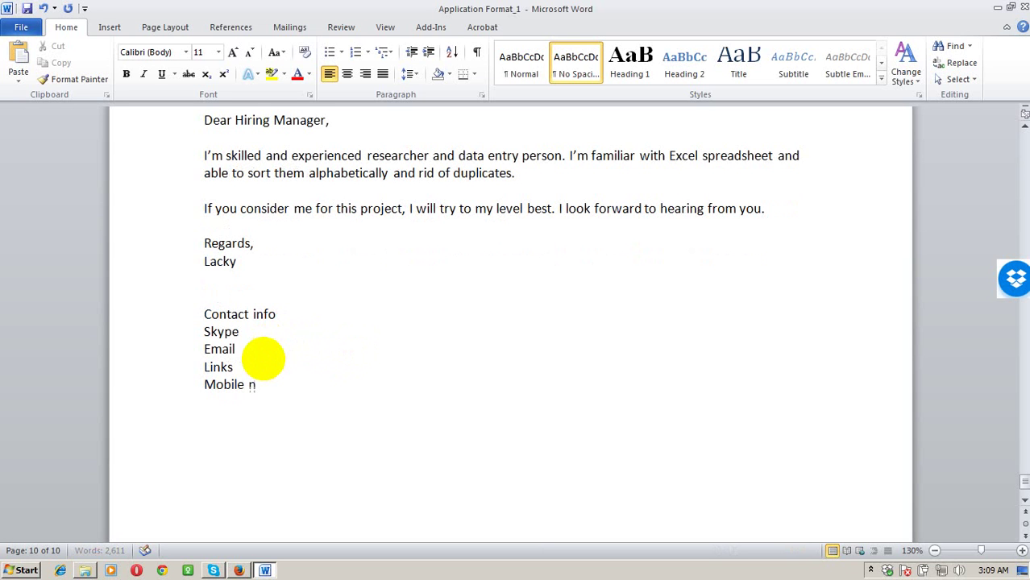
pyautogui.write('o')
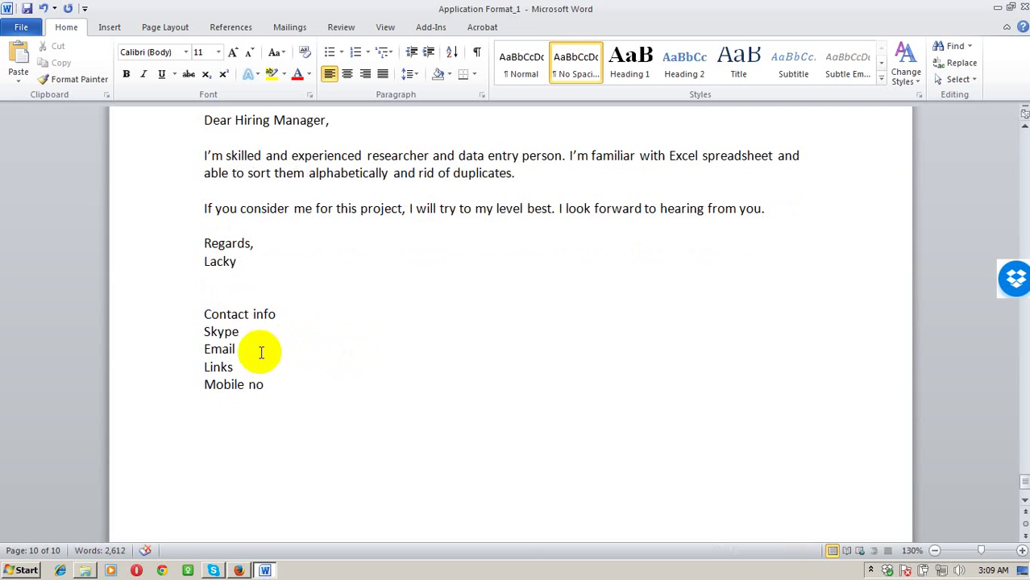
# Highlight the Contact info block from its heading through Mobile no, then switch to the Upwork proposal confirmation page in Firefox
pyautogui.click(228, 281)
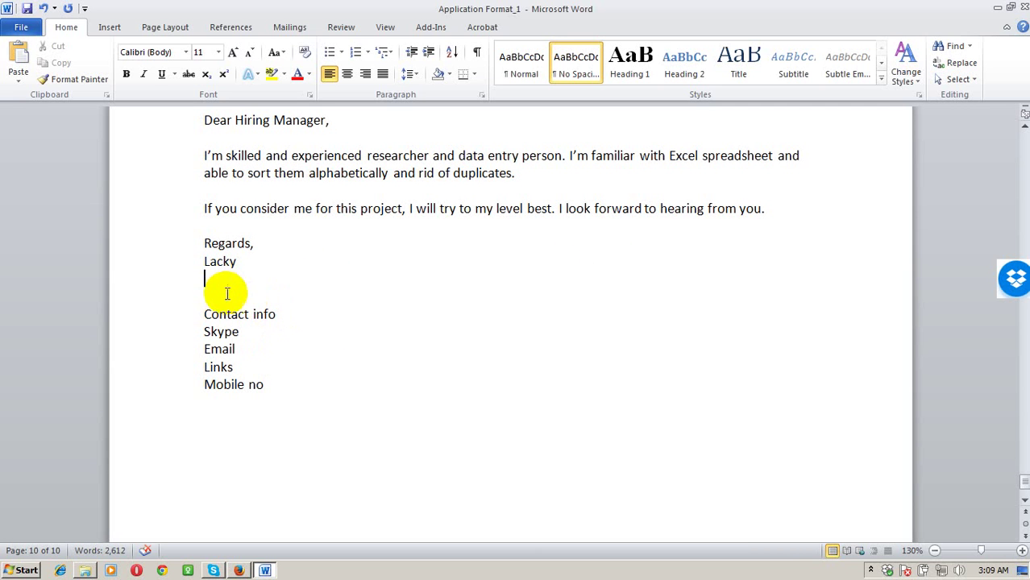
pyautogui.click(232, 296)
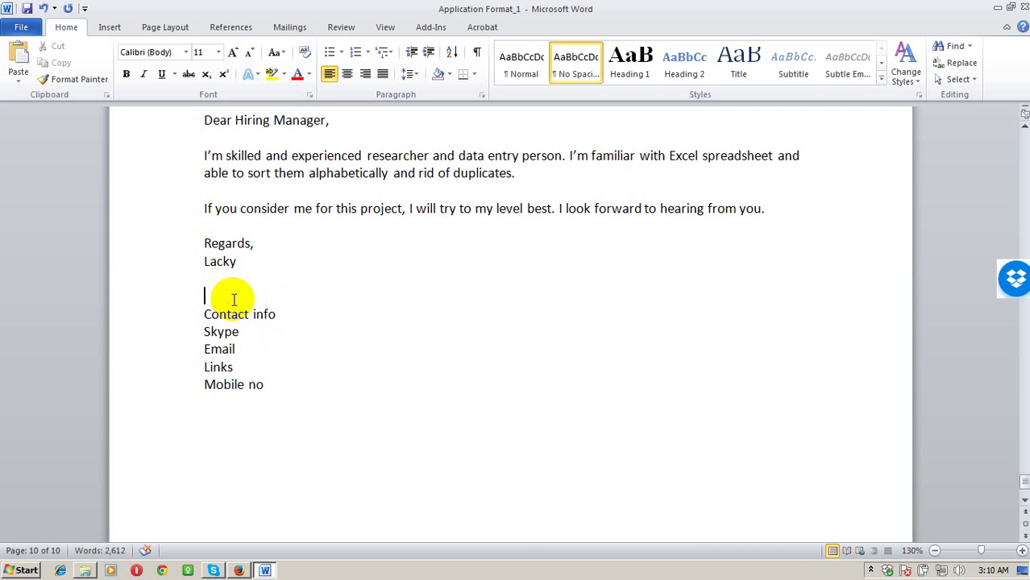
pyautogui.click(161, 315)
pyautogui.moveTo(161, 315); pyautogui.dragTo(154, 384)
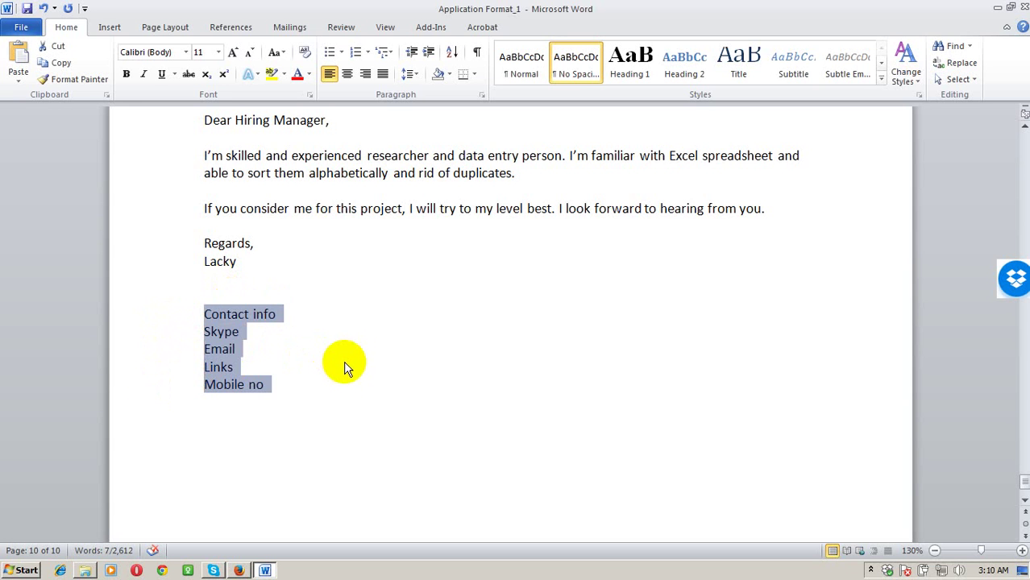
pyautogui.click(345, 393)
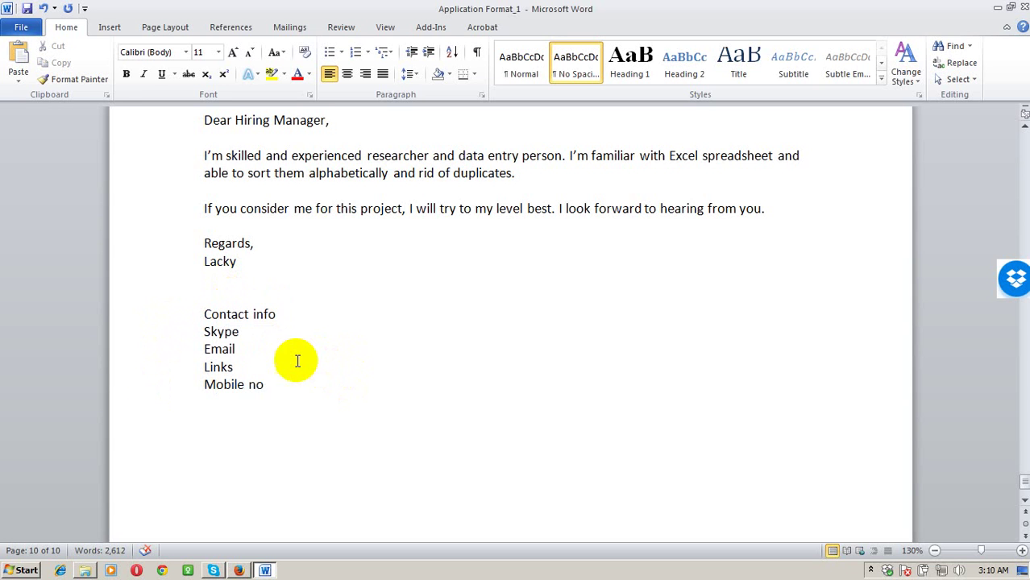
pyautogui.moveTo(284, 316); pyautogui.dragTo(157, 386)
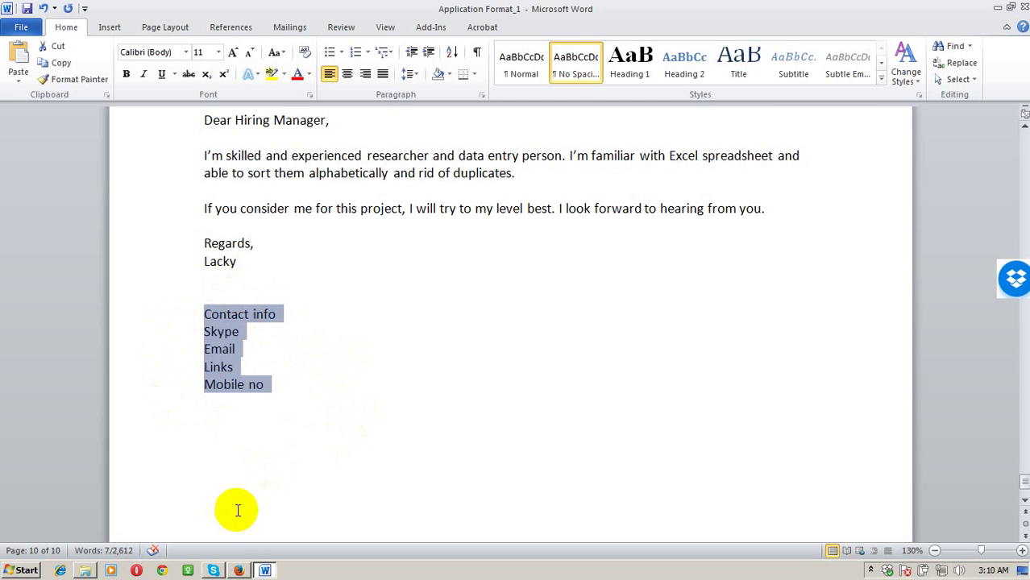
pyautogui.click(239, 569)
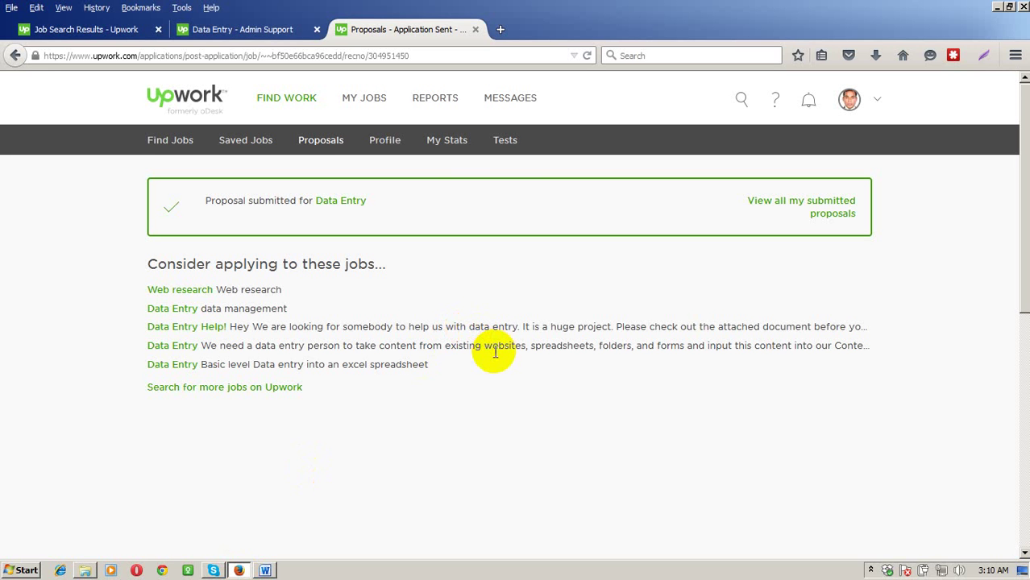